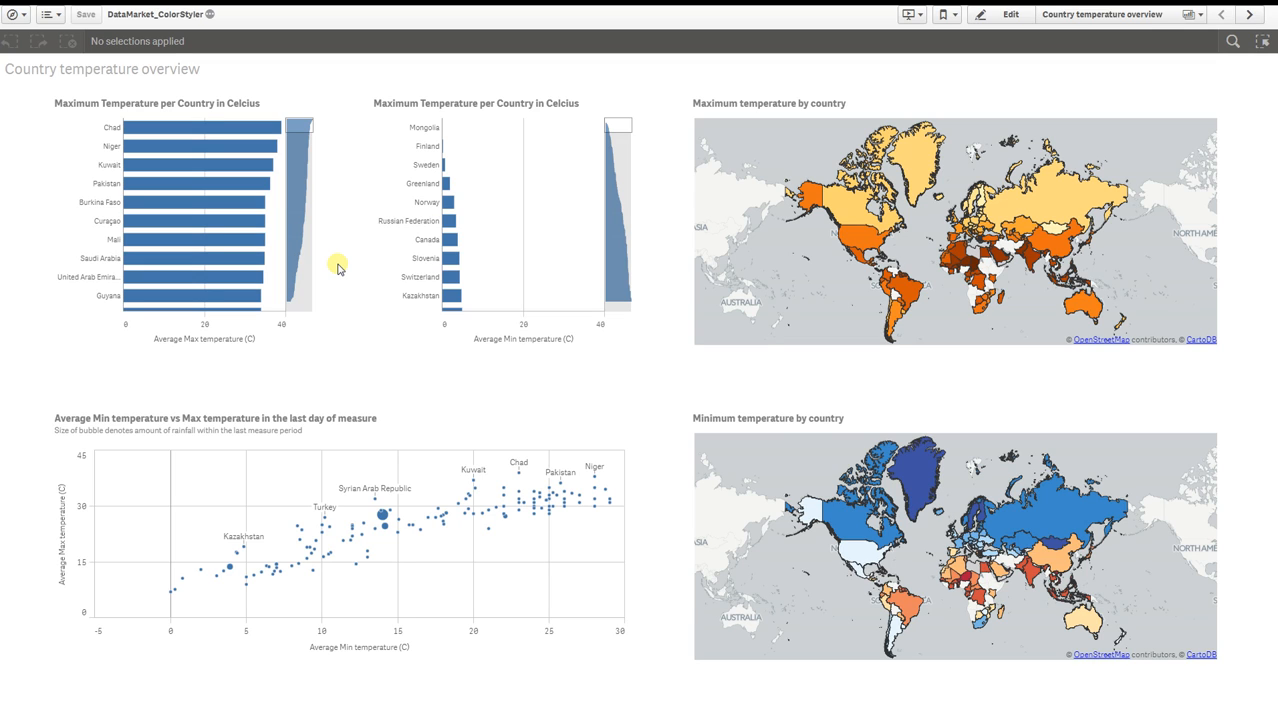
# Enter sheet editing and open the master visualization "Maximum Temperature per Country in Celcius" for editing.
pyautogui.click(1012, 16)
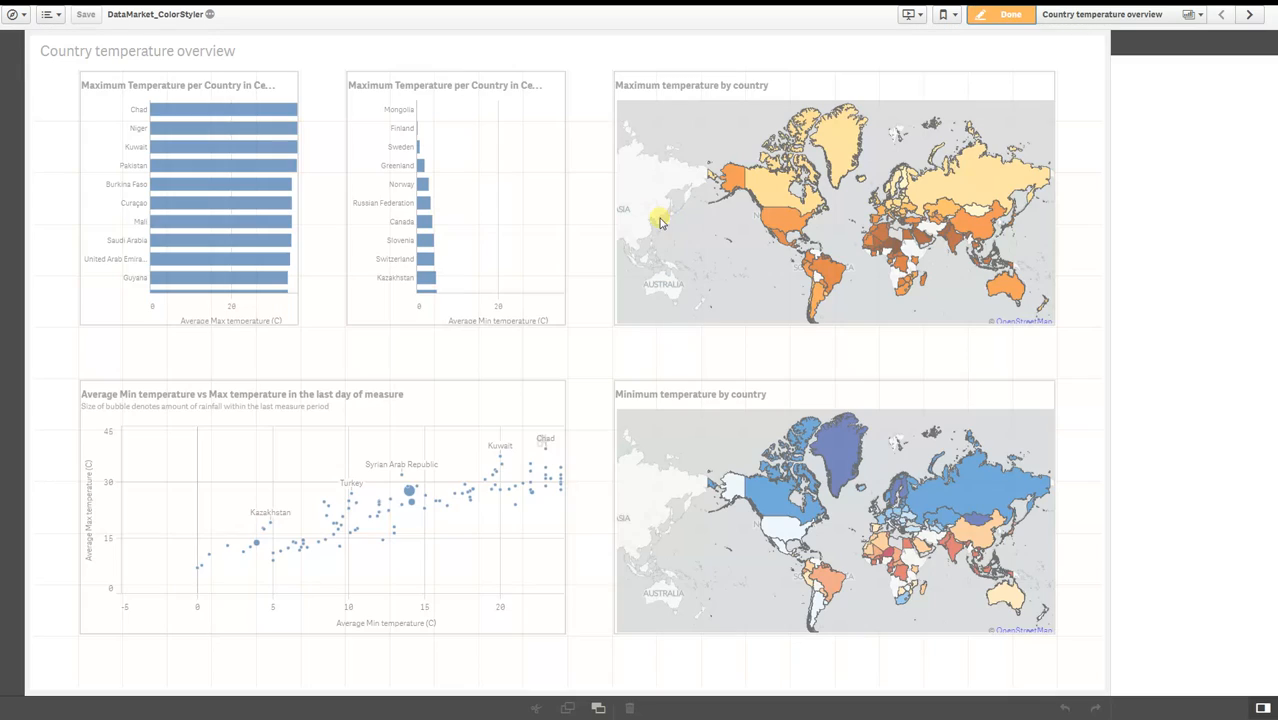
pyautogui.click(207, 217)
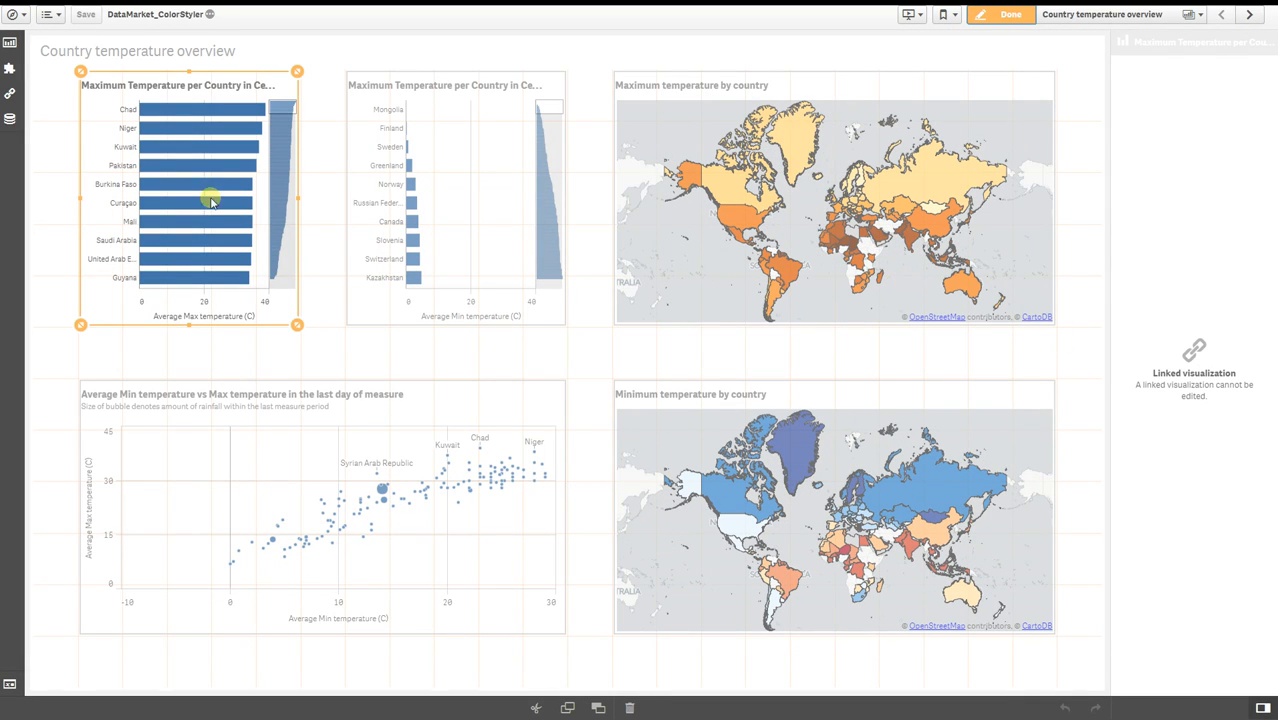
pyautogui.click(12, 98)
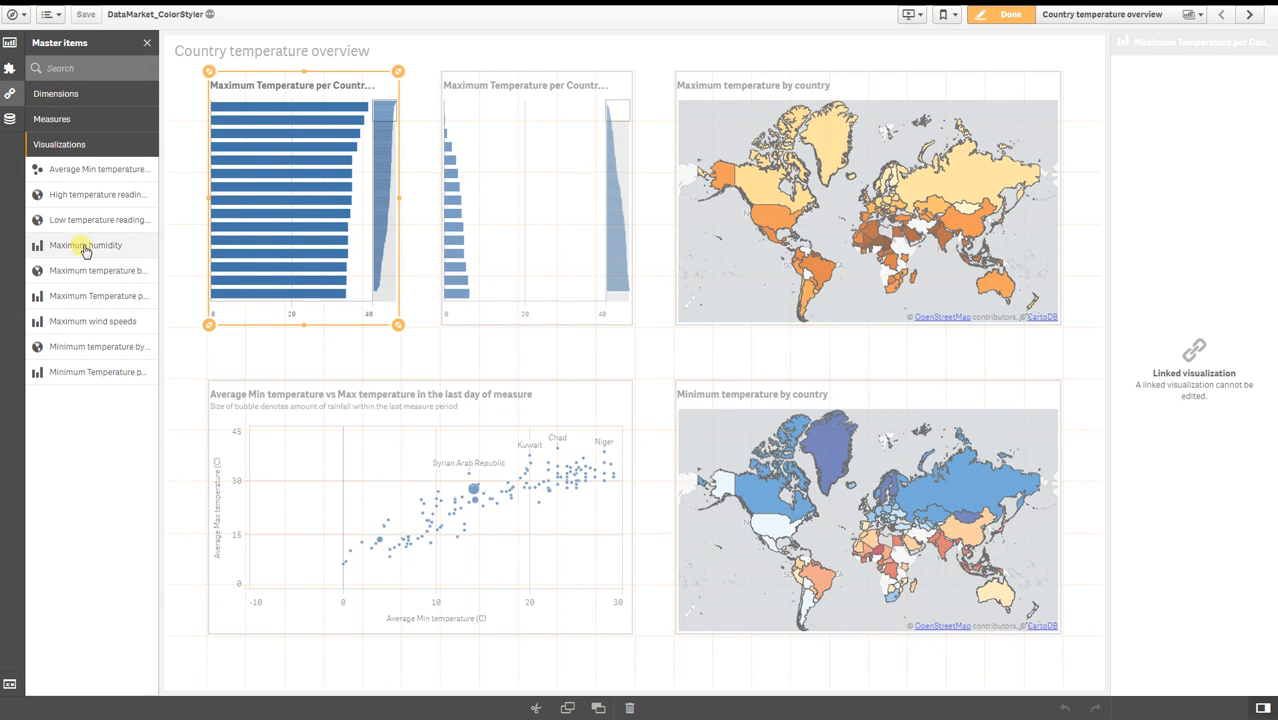
pyautogui.click(96, 298)
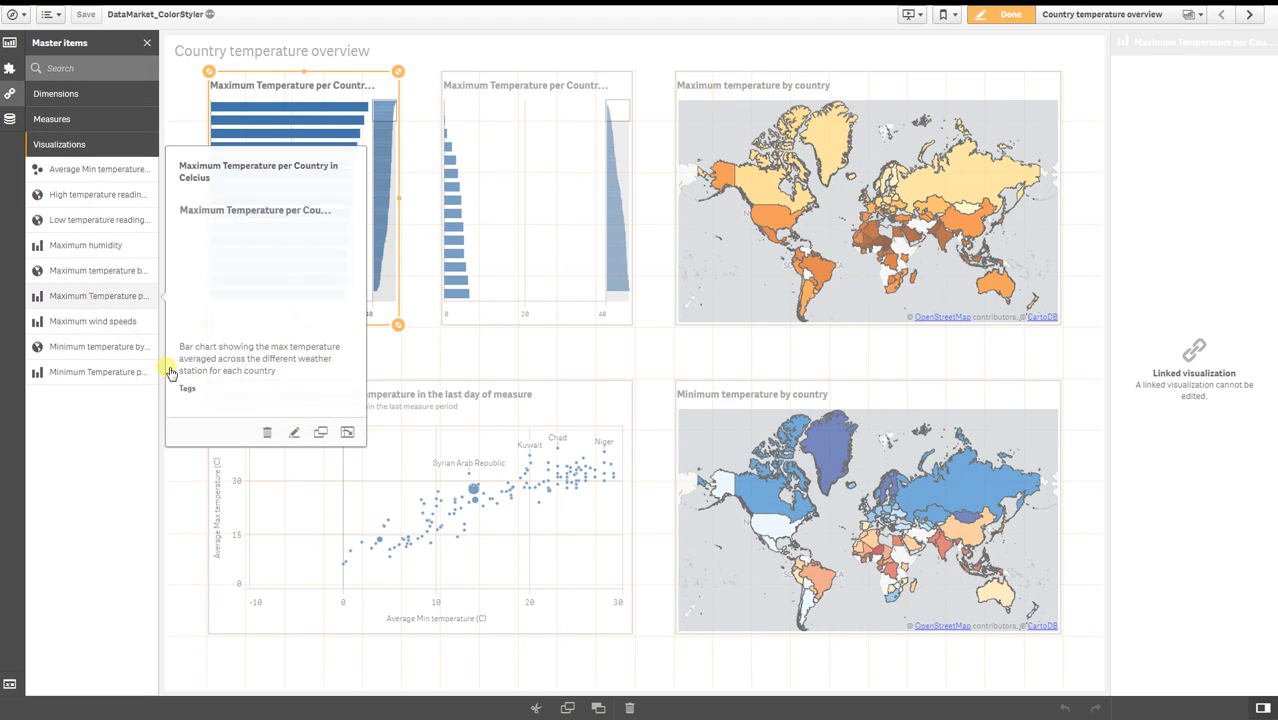
pyautogui.click(296, 436)
pyautogui.click(762, 408)
# Switch the bar chart's colors from automatic to custom and check the single-color picker.
pyautogui.click(1145, 250)
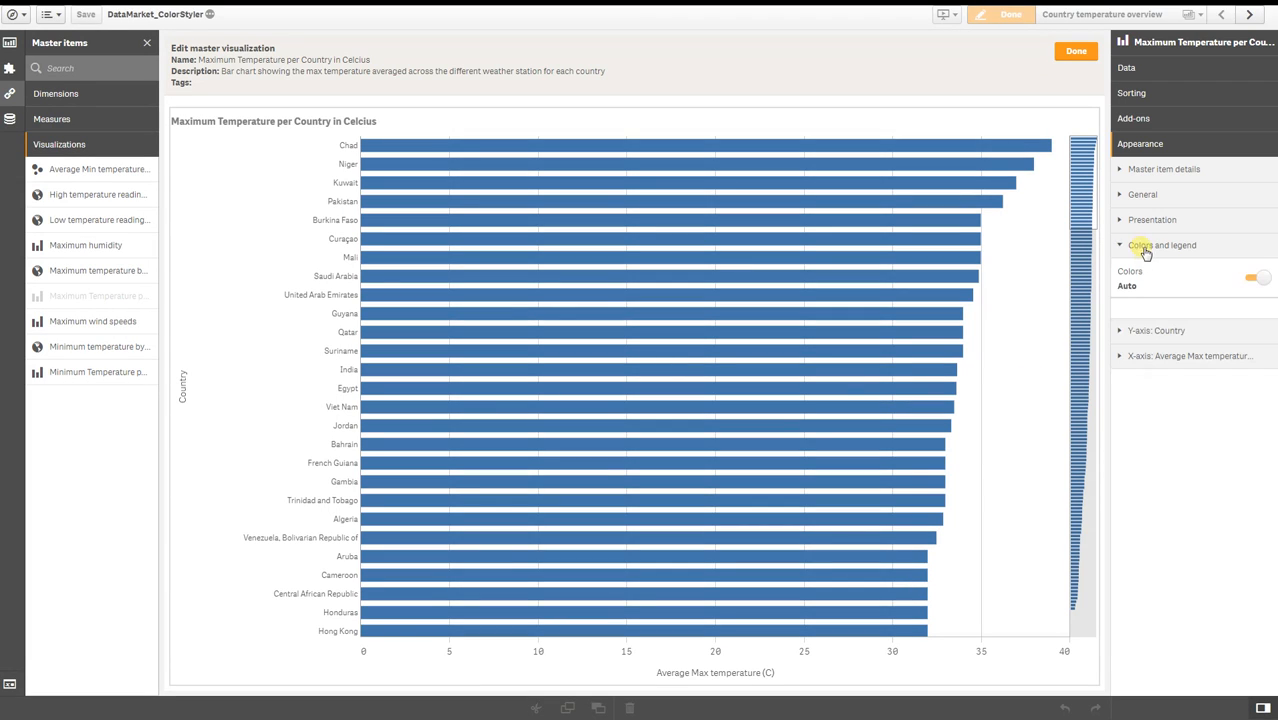
pyautogui.click(1255, 279)
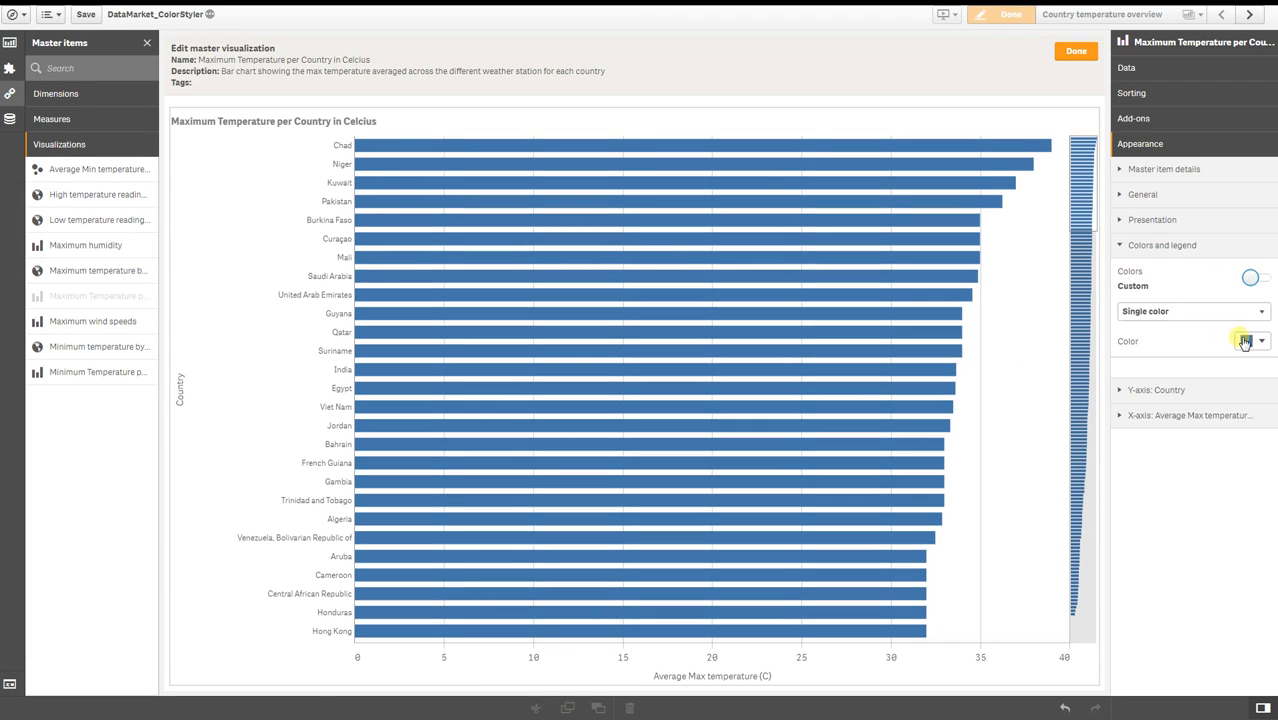
pyautogui.click(1253, 341)
pyautogui.click(1212, 330)
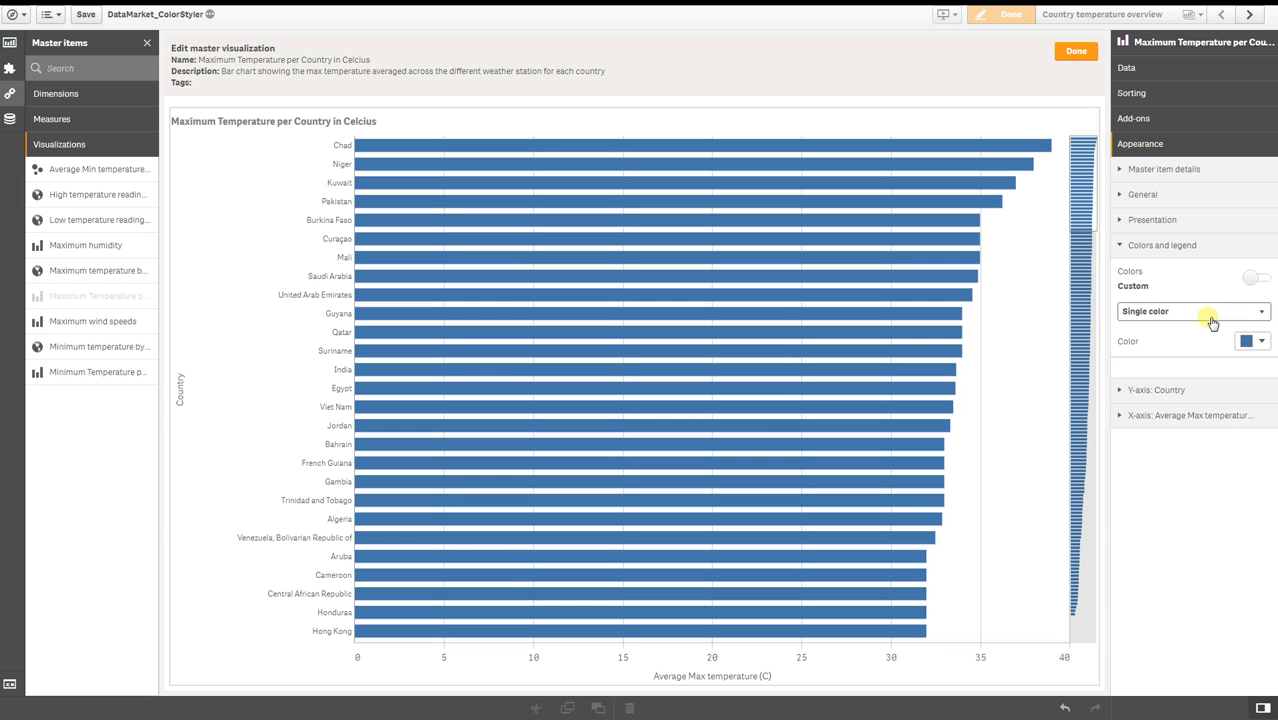
# Try coloring the bars by dimension and by measure.
pyautogui.click(1205, 313)
pyautogui.click(1196, 343)
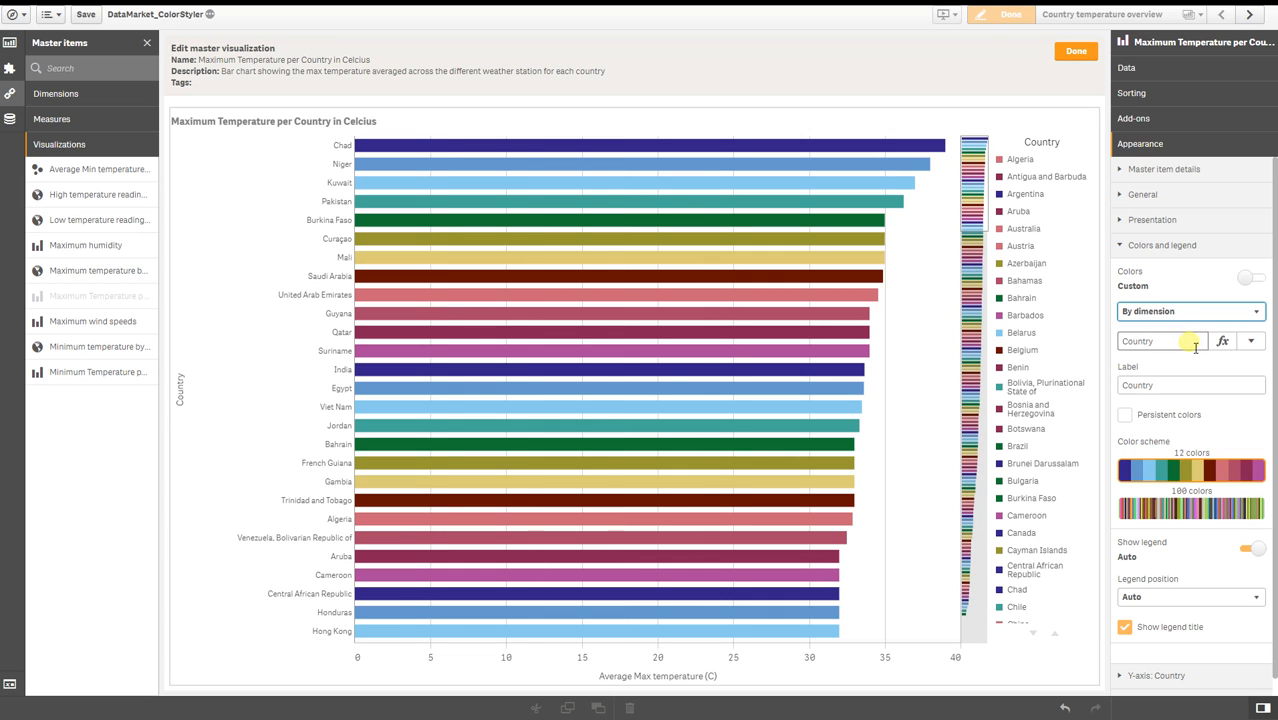
pyautogui.click(1187, 313)
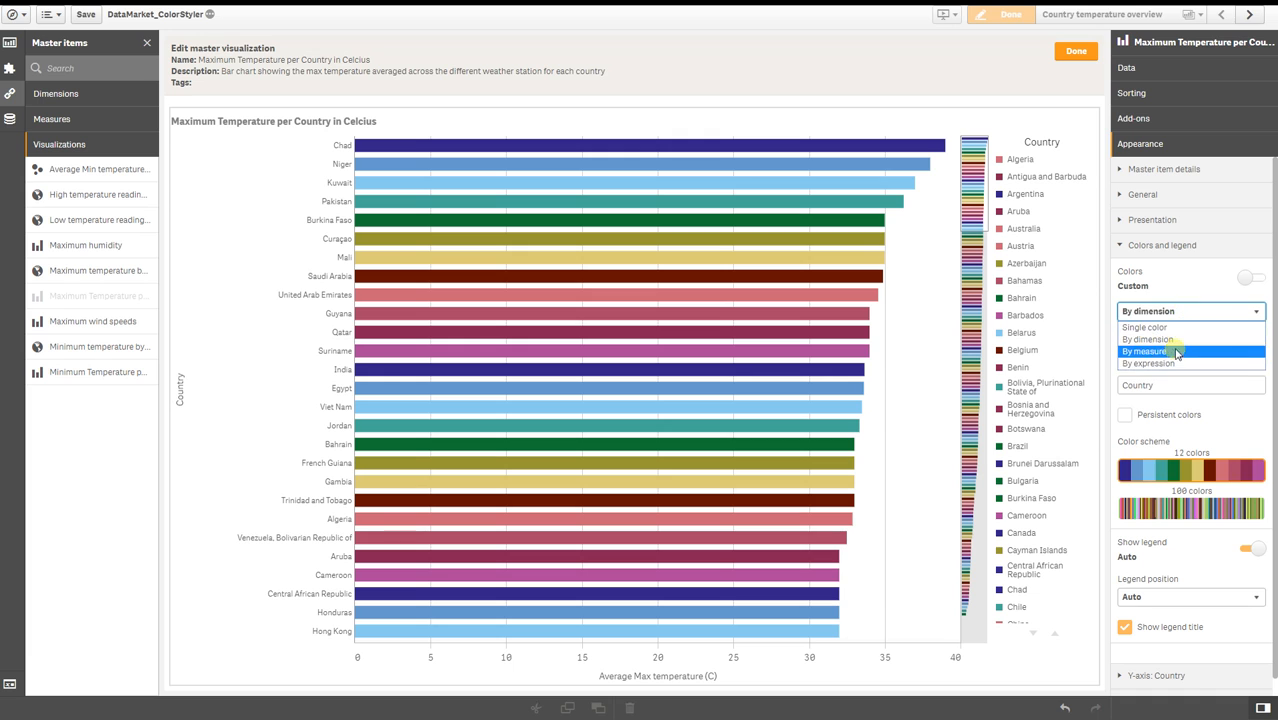
pyautogui.click(1177, 352)
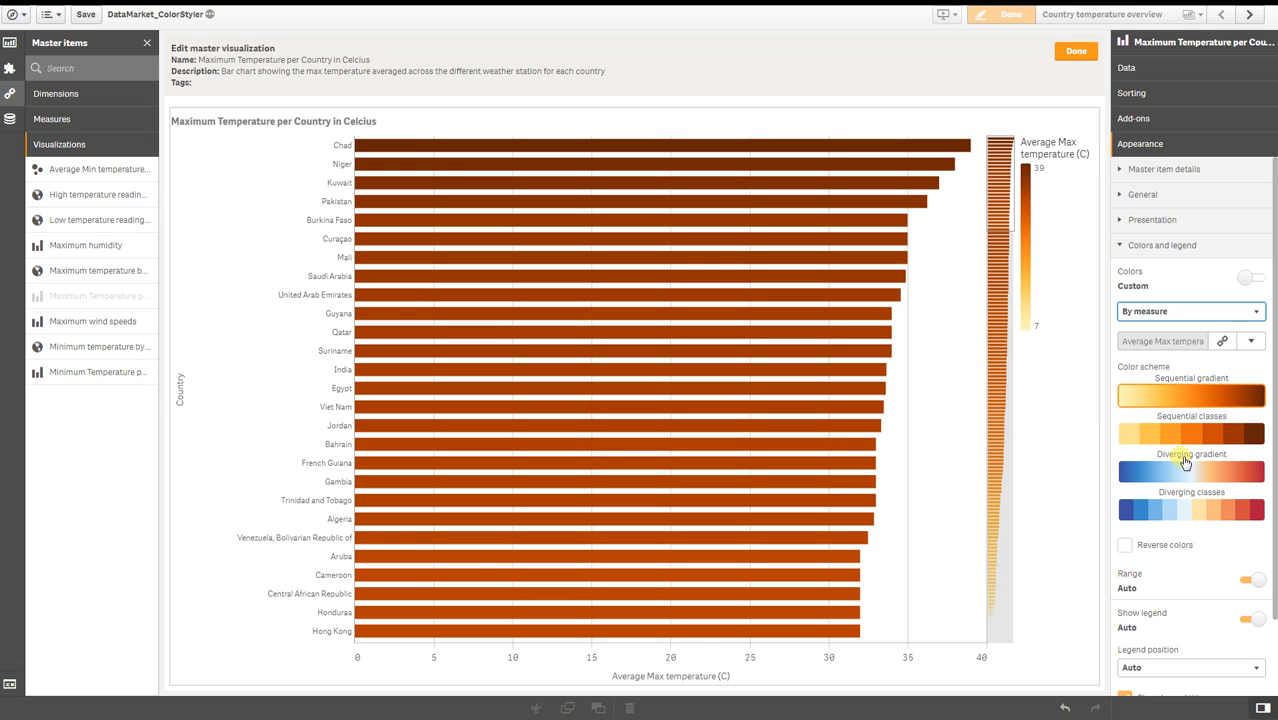
# Set the bar chart's coloring to By expression and finish editing the master visualization and the sheet.
pyautogui.click(1165, 313)
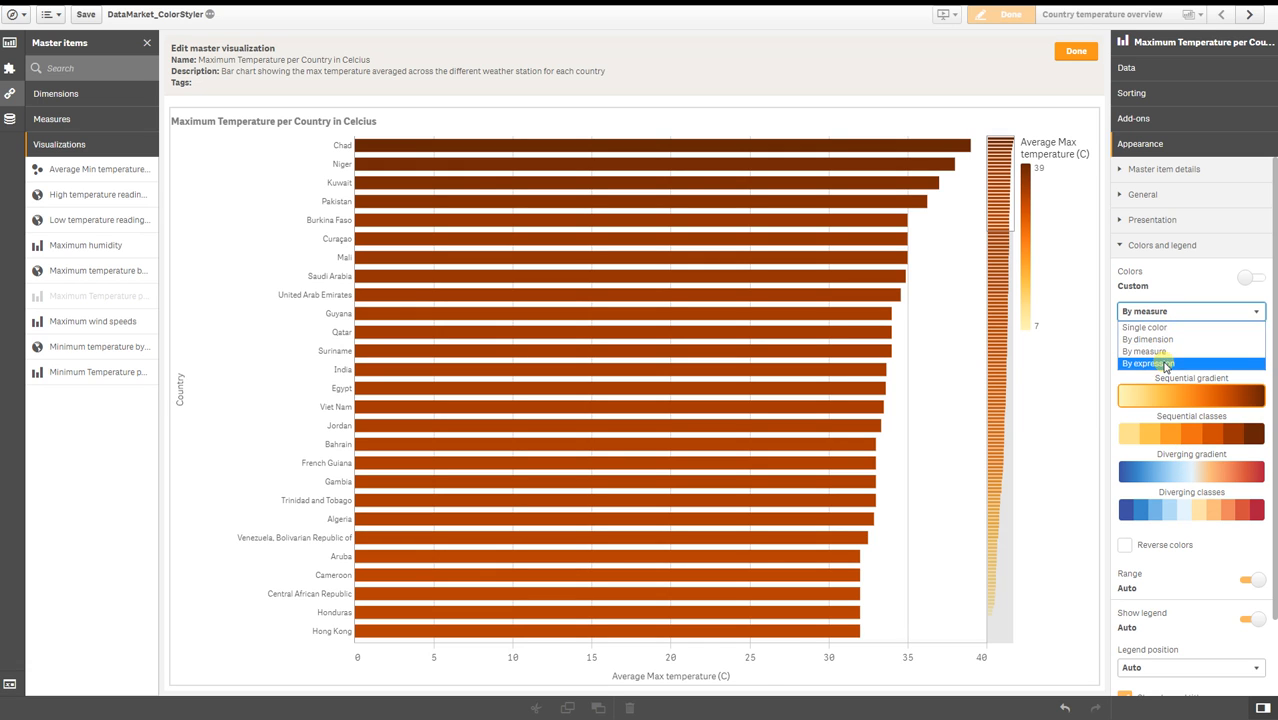
pyautogui.click(1165, 364)
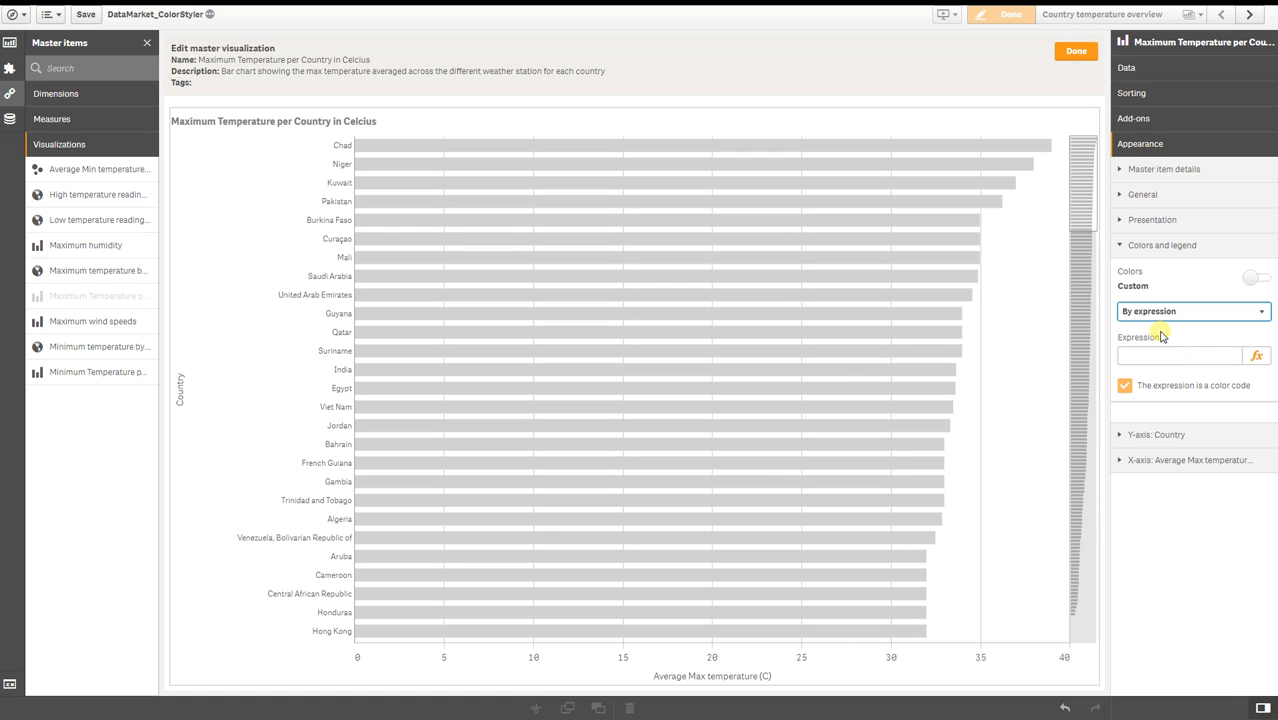
pyautogui.click(1077, 55)
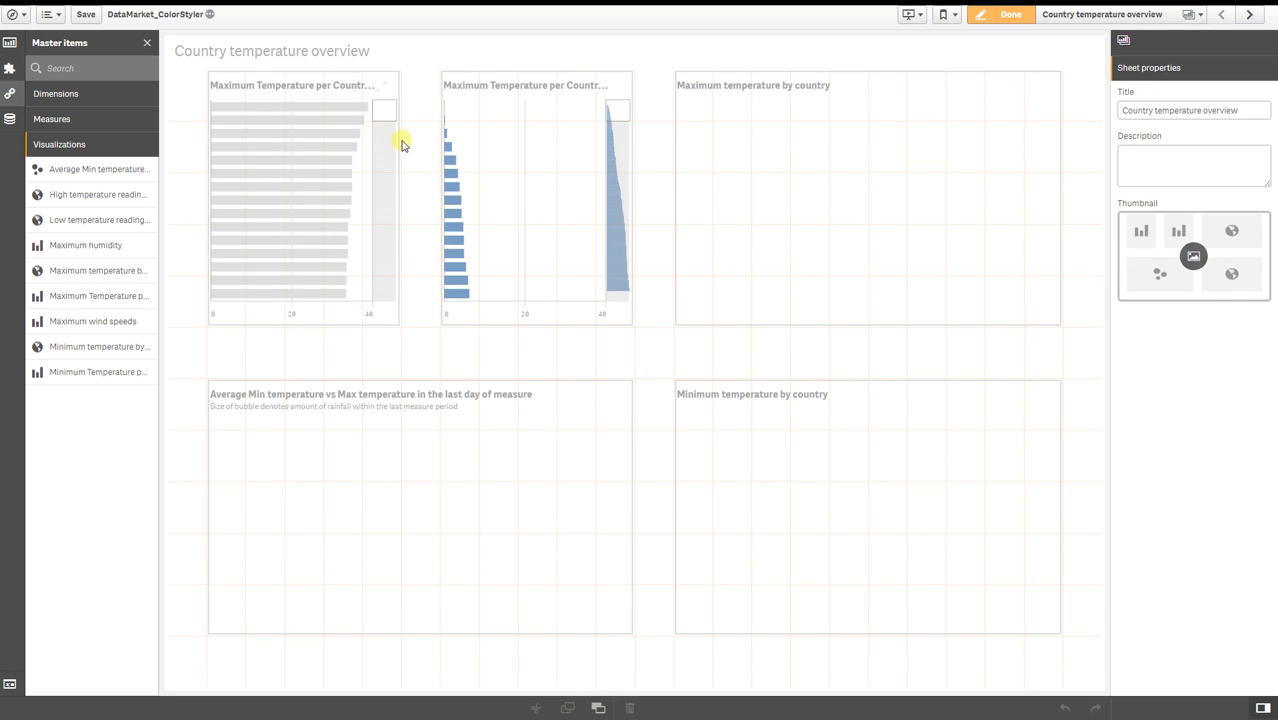
pyautogui.click(994, 21)
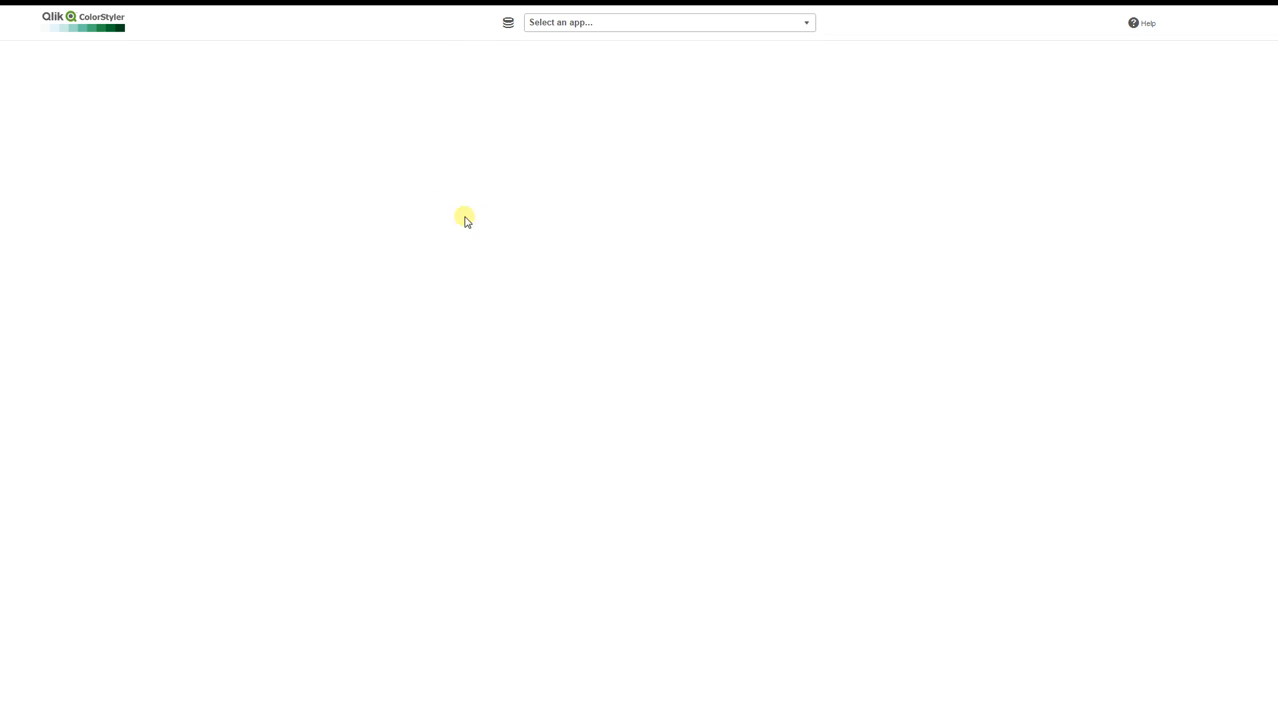
# In Qlik ColorStyler, load DataMarket_ColorStyler.qvf and show the "Maximum Temperature per Country in Celcius" chart at Large size.
pyautogui.click(606, 26)
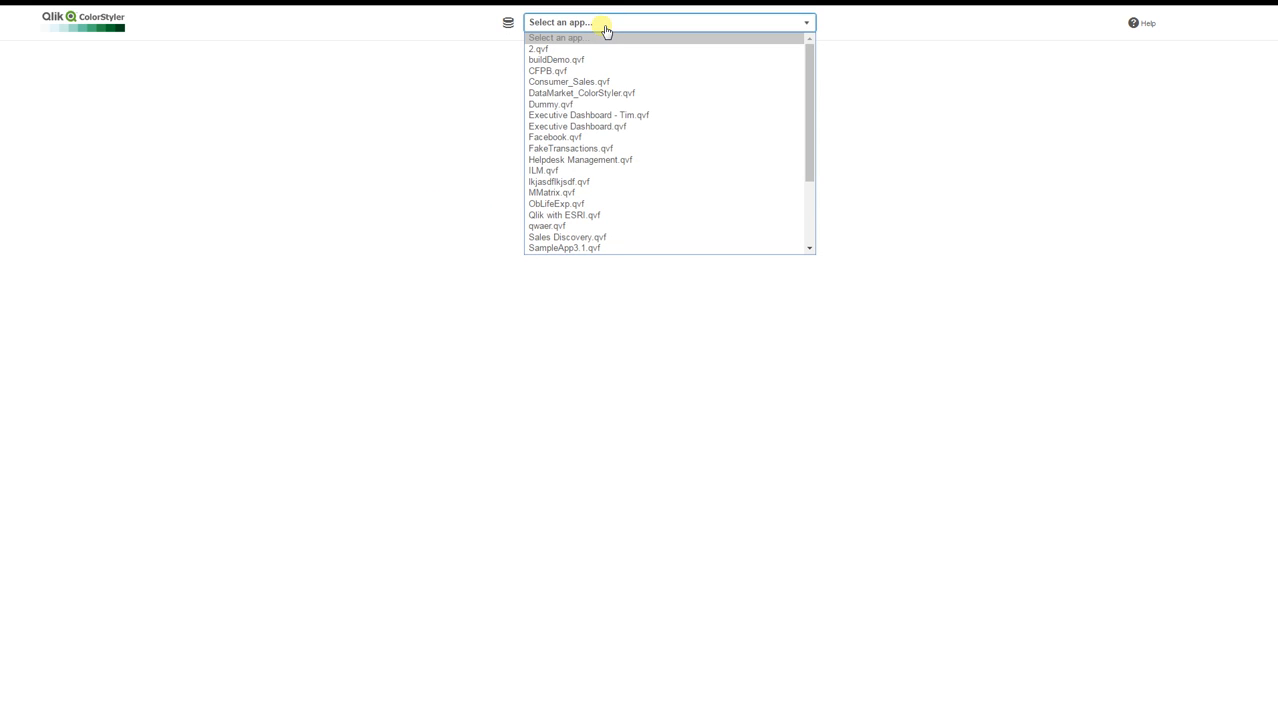
pyautogui.click(619, 96)
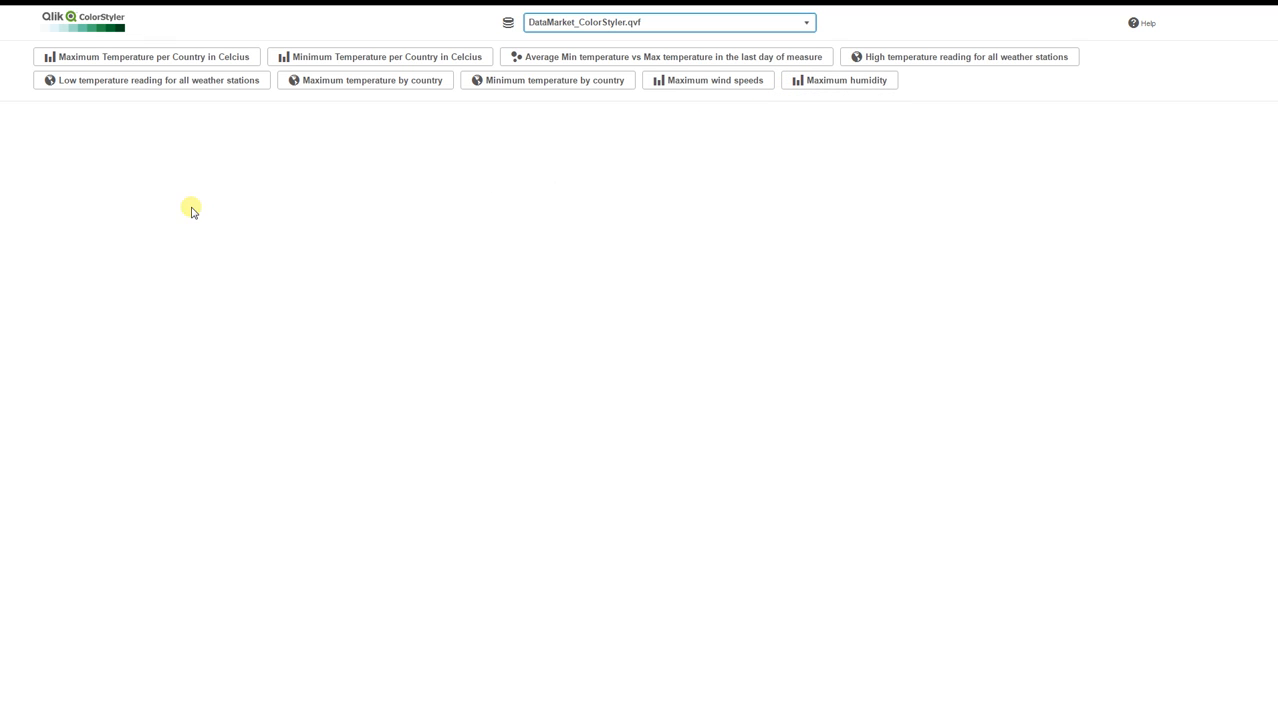
pyautogui.click(180, 56)
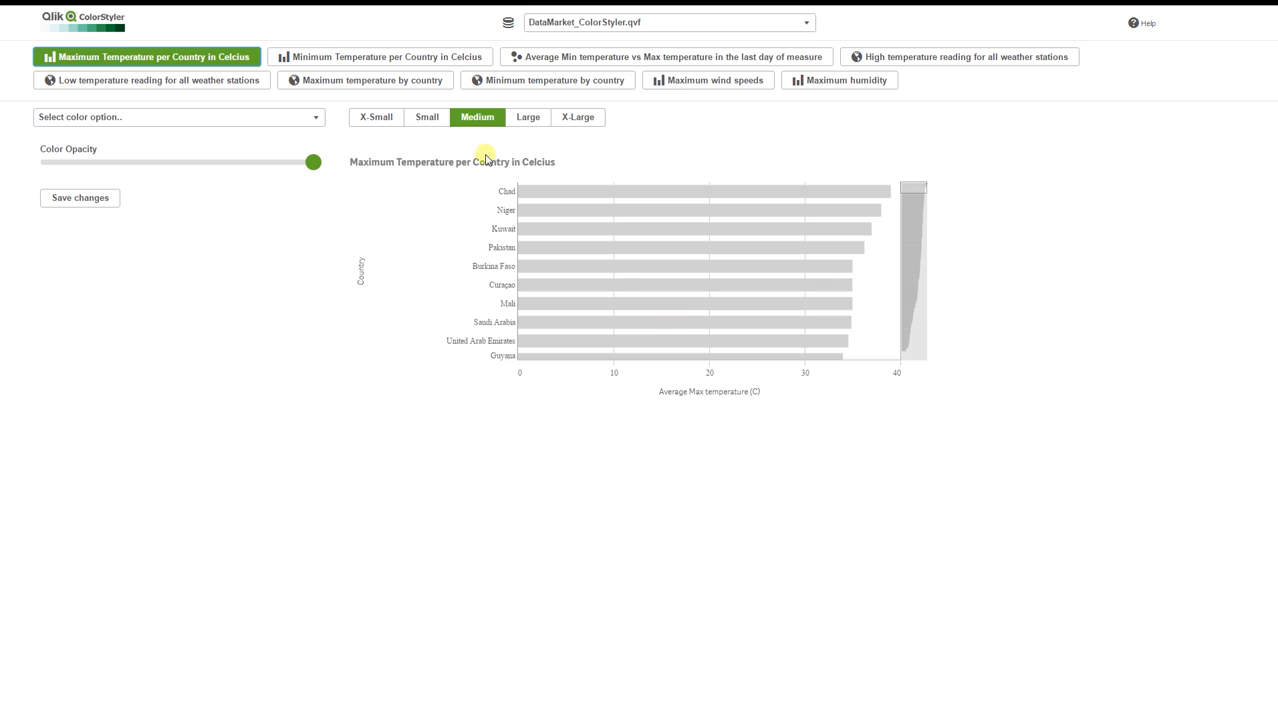
pyautogui.click(530, 118)
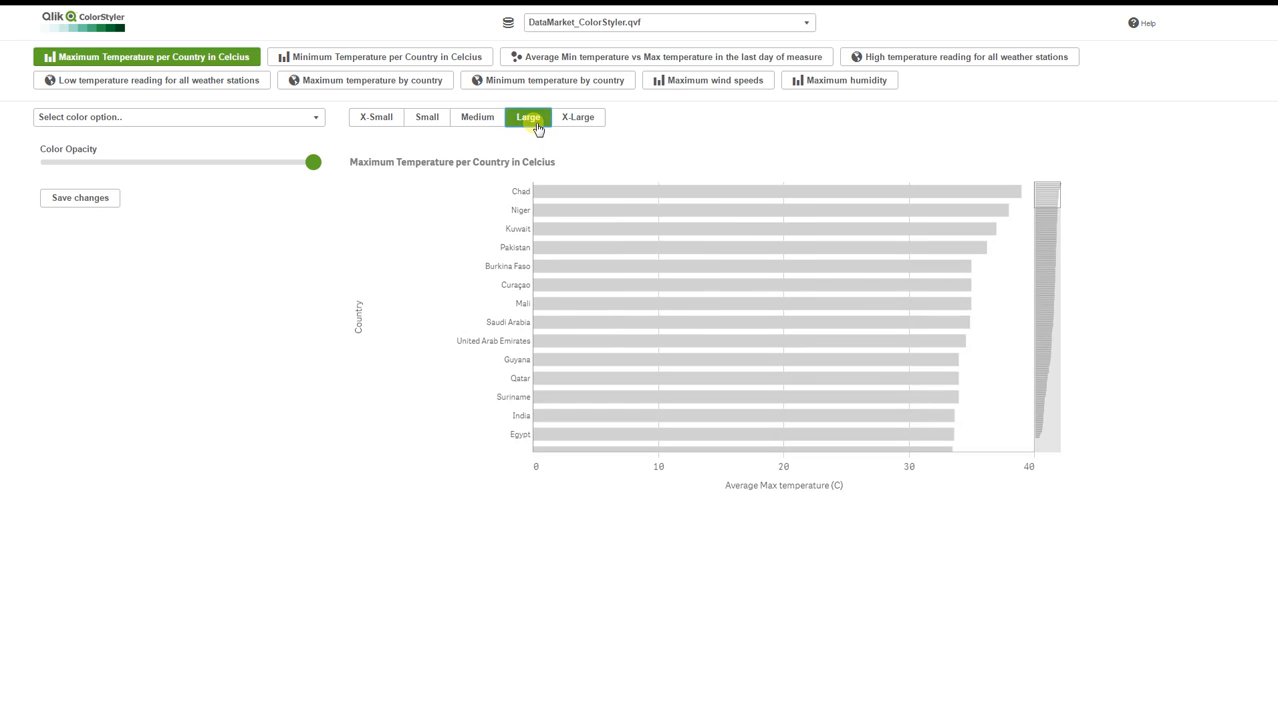
# Color the bars with the single dark red 8C1515 and lower the color opacity slightly.
pyautogui.click(222, 119)
pyautogui.click(214, 145)
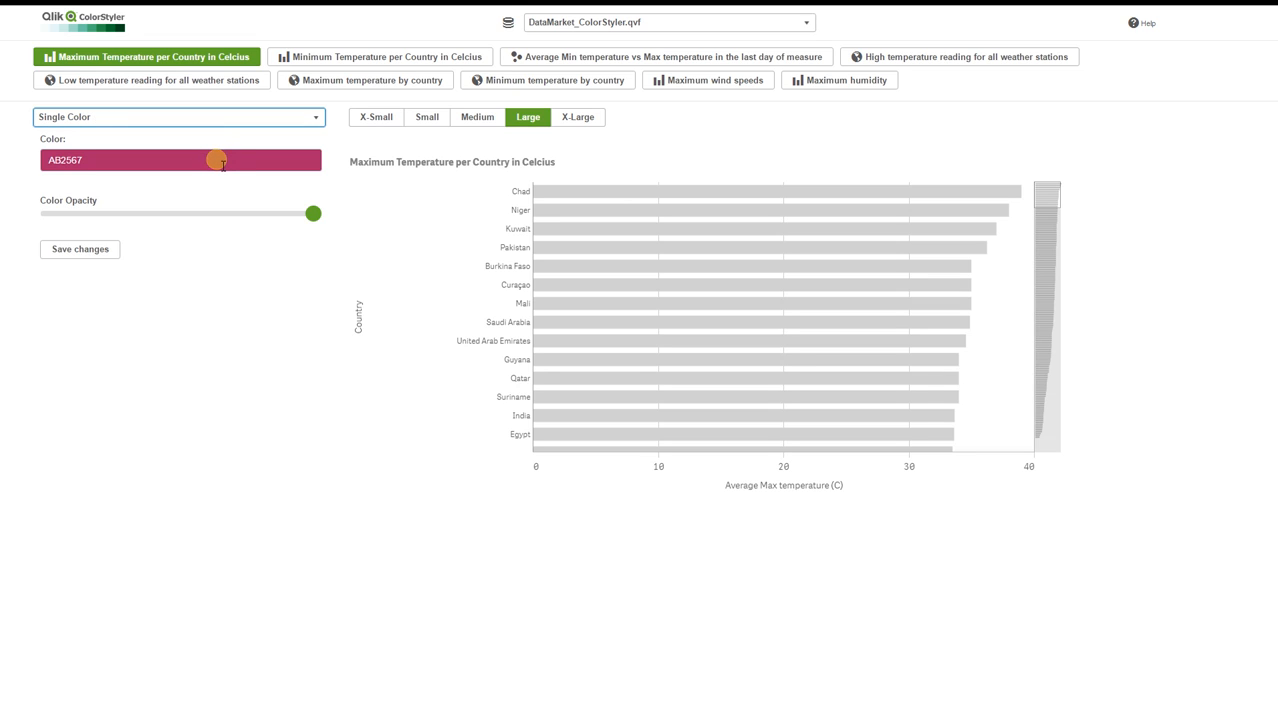
pyautogui.click(222, 163)
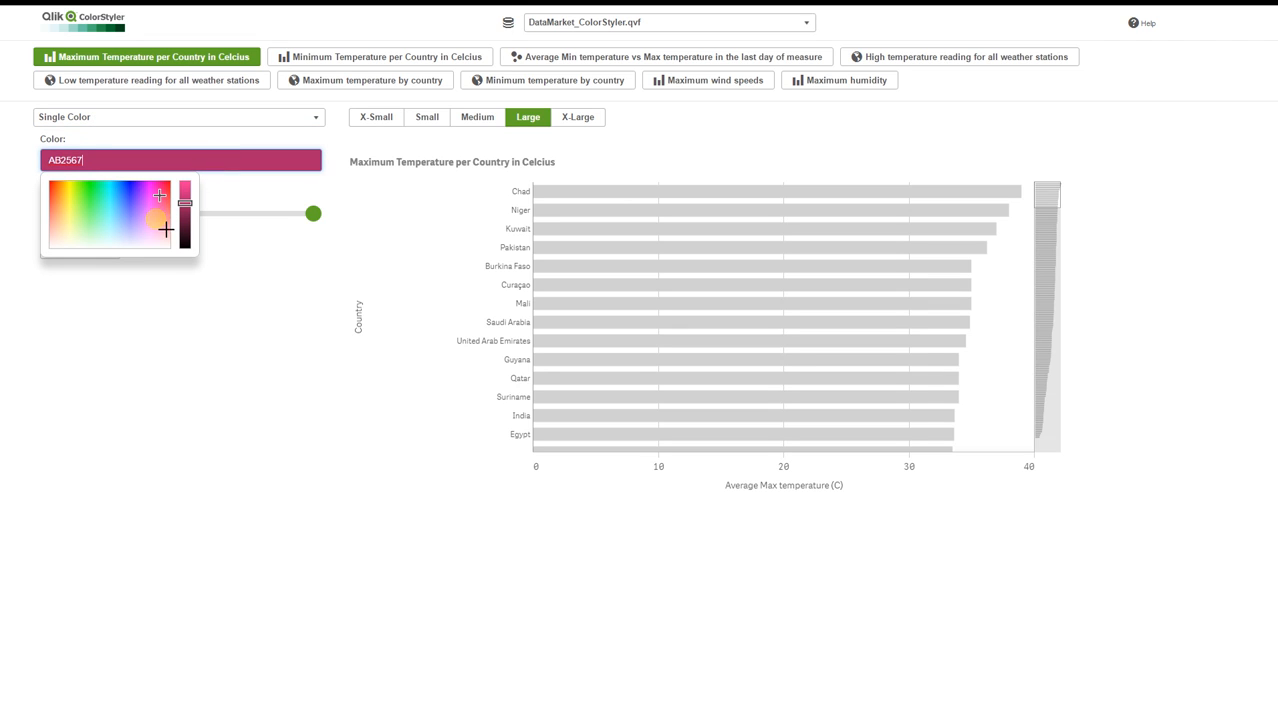
pyautogui.click(50, 190)
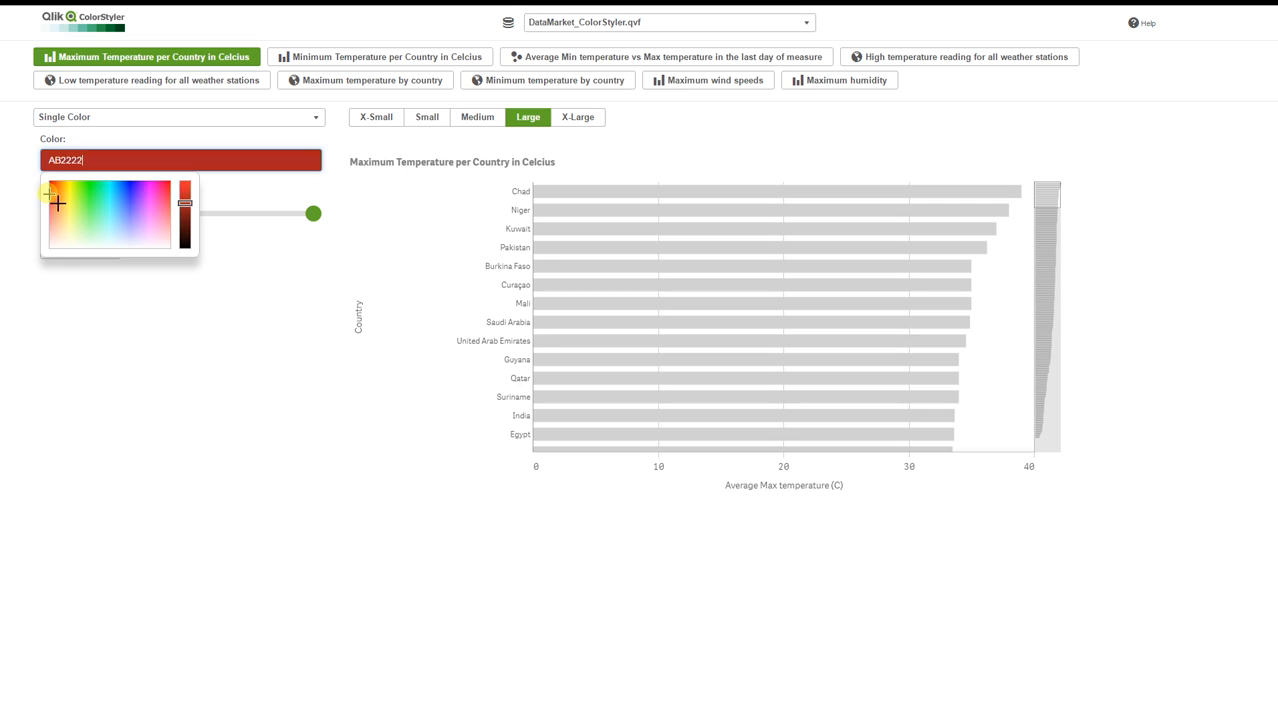
pyautogui.moveTo(185, 203); pyautogui.dragTo(185, 211)
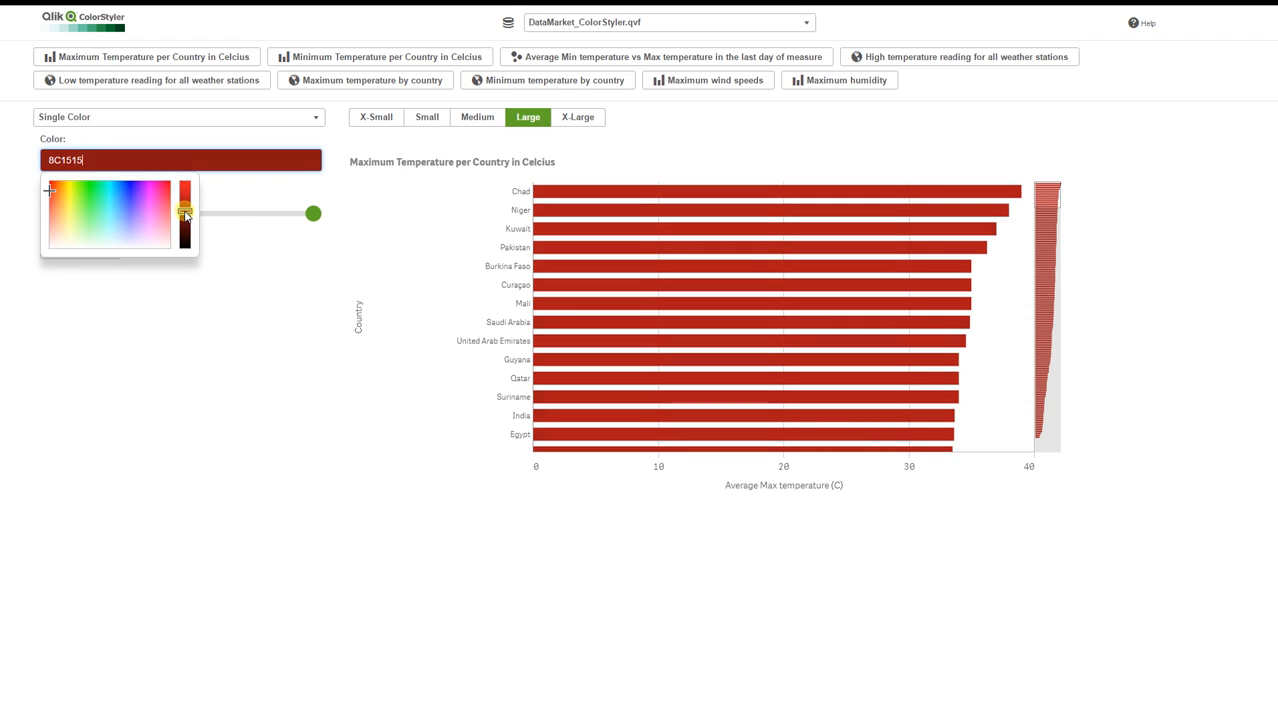
pyautogui.click(294, 233)
pyautogui.moveTo(314, 216); pyautogui.dragTo(276, 218)
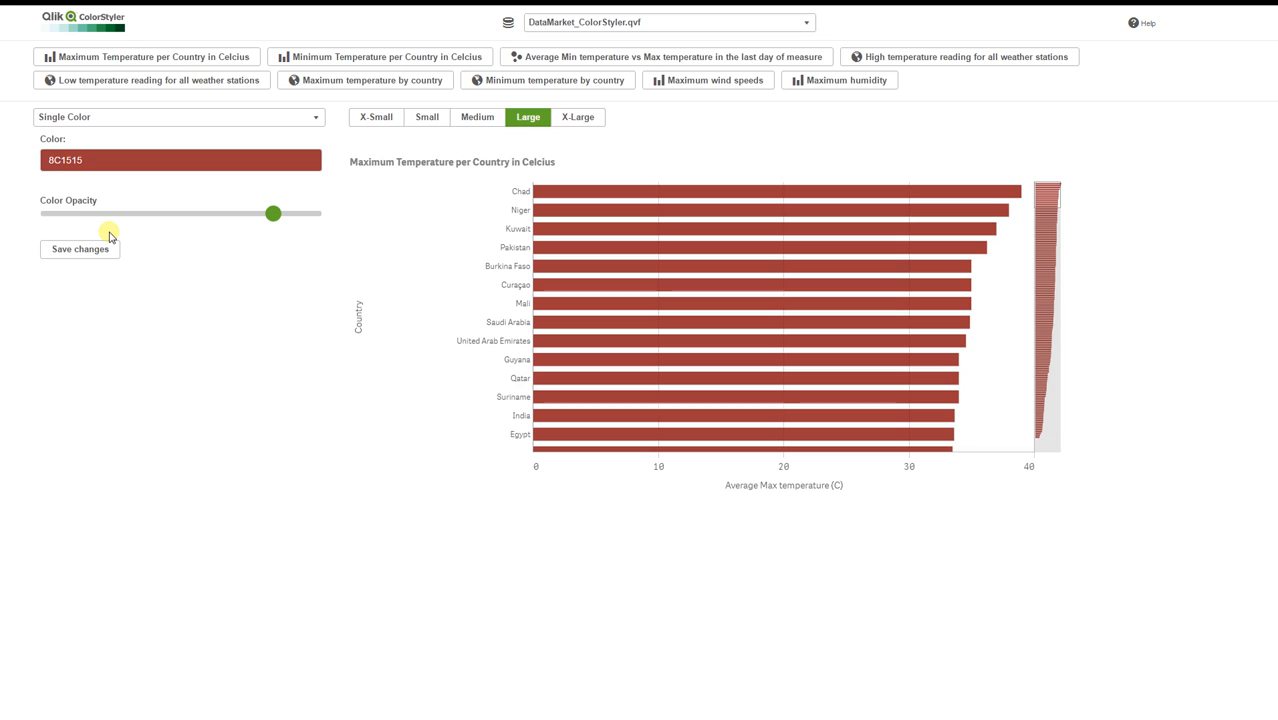
# Select the "Average Min temperature vs Max temperature in the last day of measure" chart and give it a diverging gradient.
pyautogui.click(565, 62)
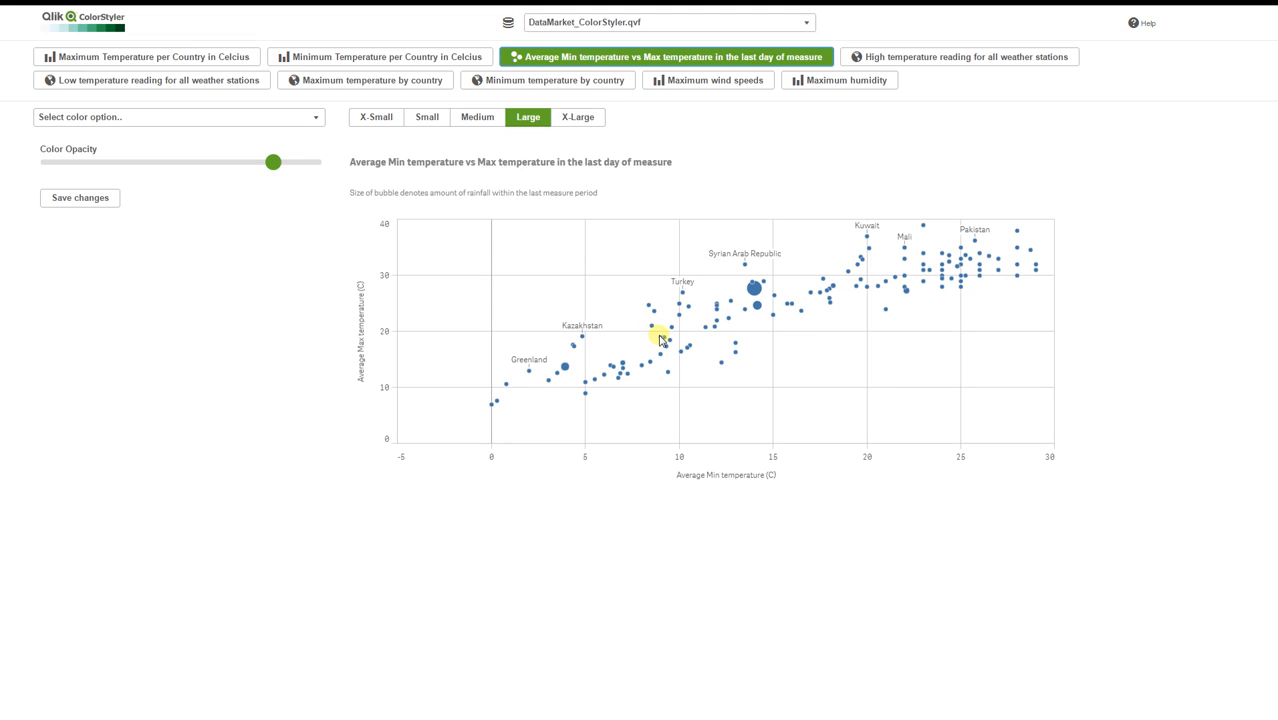
pyautogui.click(191, 126)
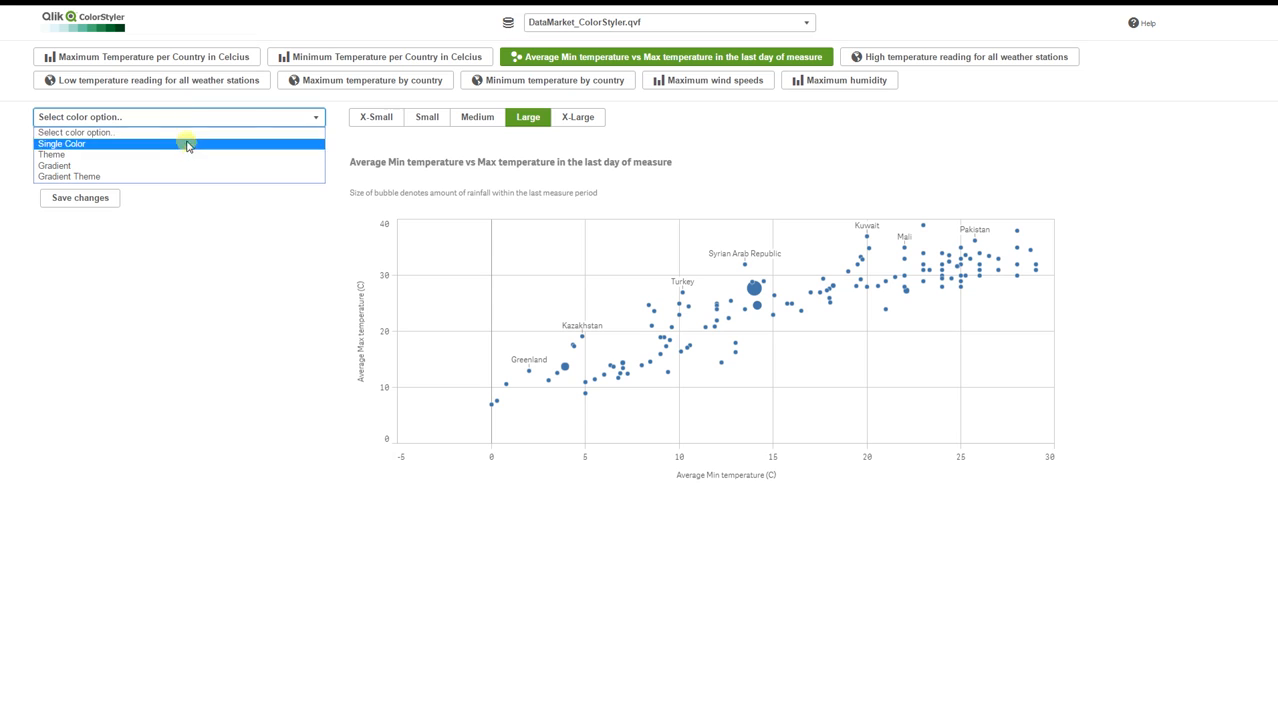
pyautogui.click(189, 166)
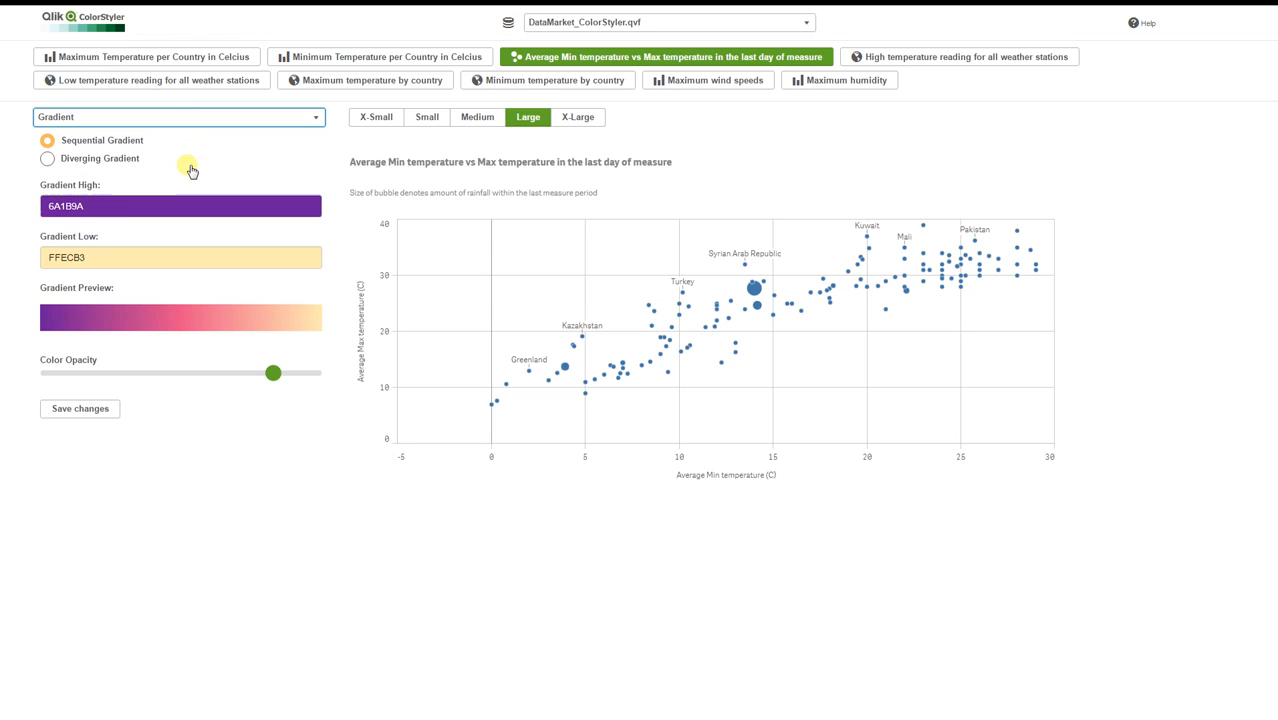
pyautogui.click(113, 165)
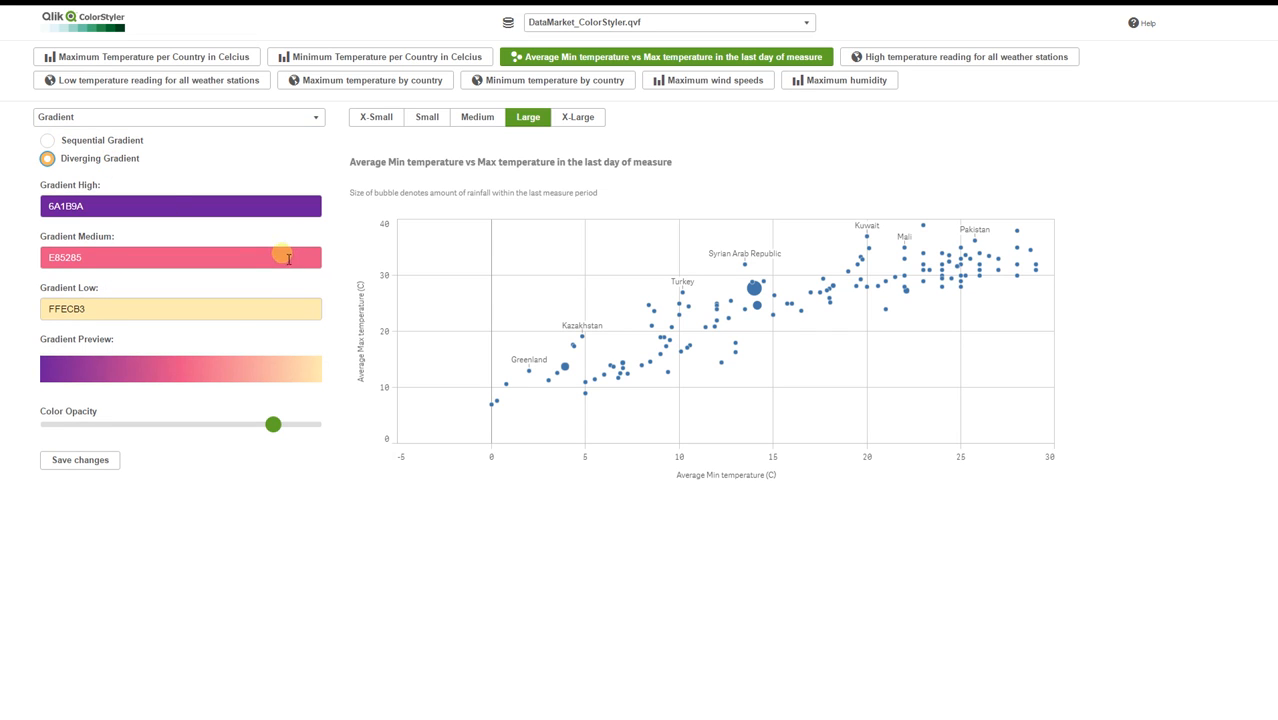
# Set the gradient's low color to F5E3AC and raise the color opacity to its maximum.
pyautogui.click(298, 308)
pyautogui.click(187, 333)
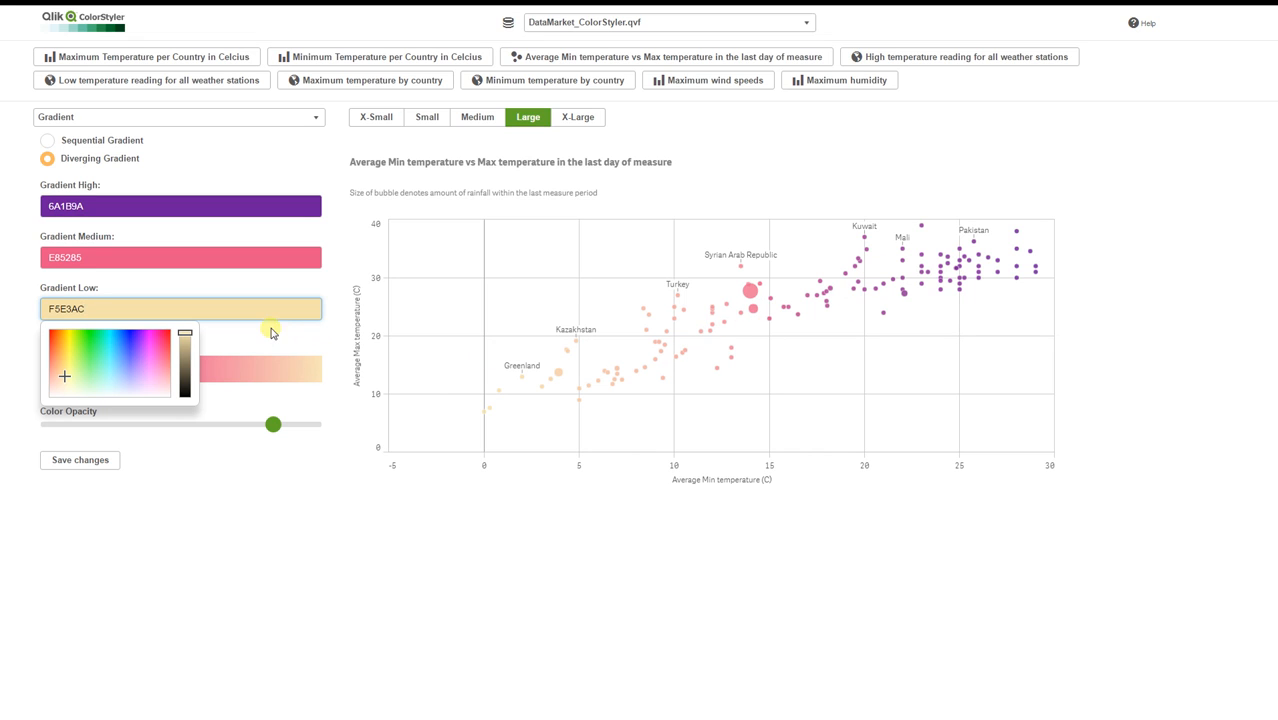
pyautogui.click(264, 340)
pyautogui.moveTo(273, 424); pyautogui.dragTo(334, 426)
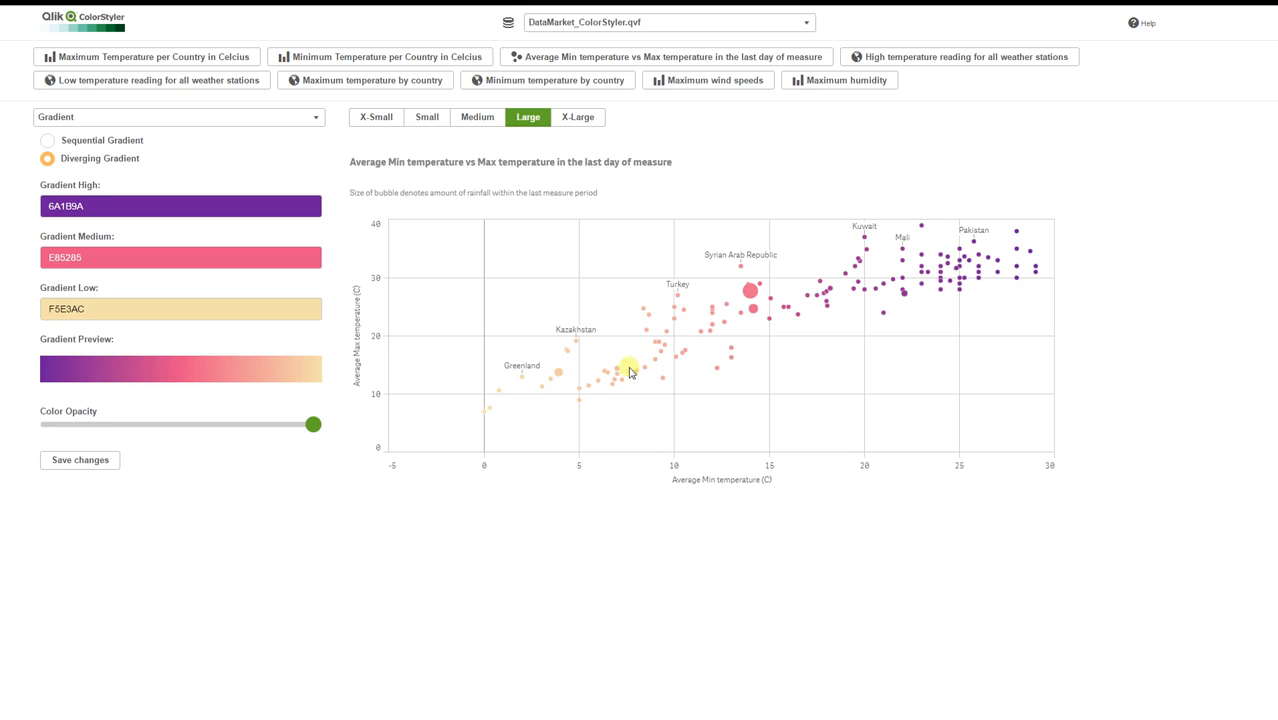
# Preview the scatter plot at Medium, Small and X-Large sizes and return it to Large.
pyautogui.click(480, 118)
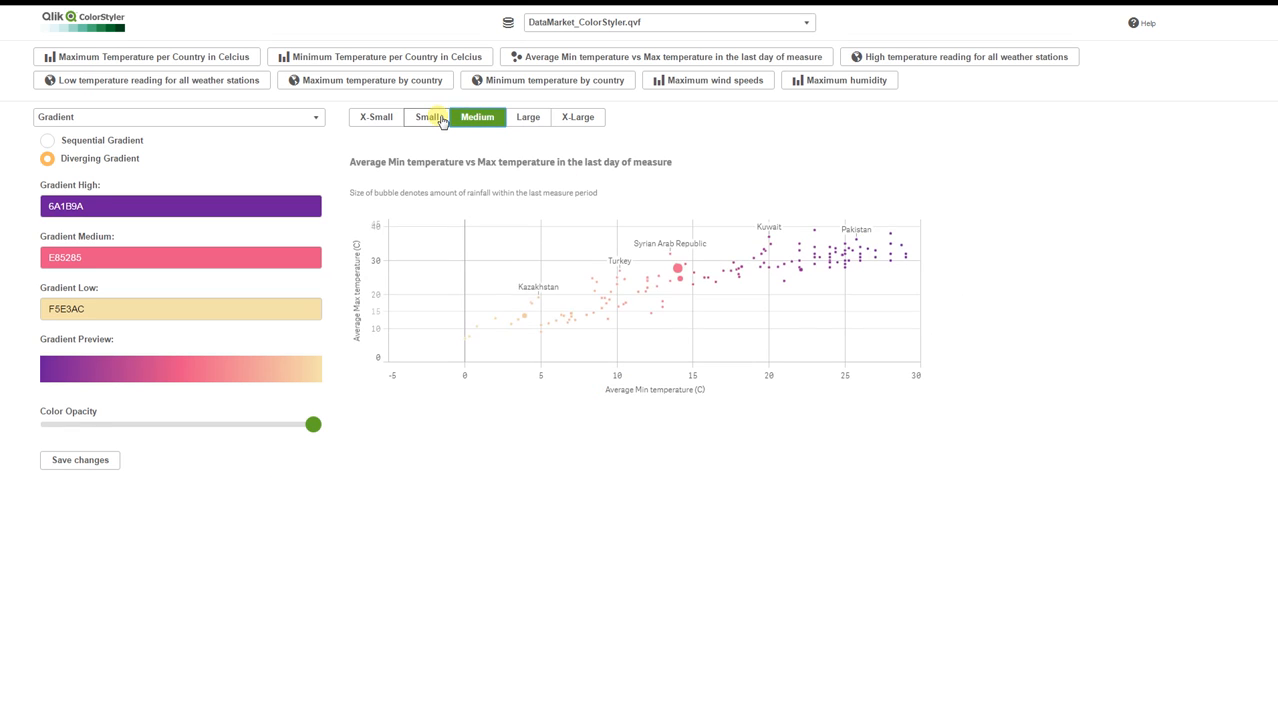
pyautogui.click(433, 118)
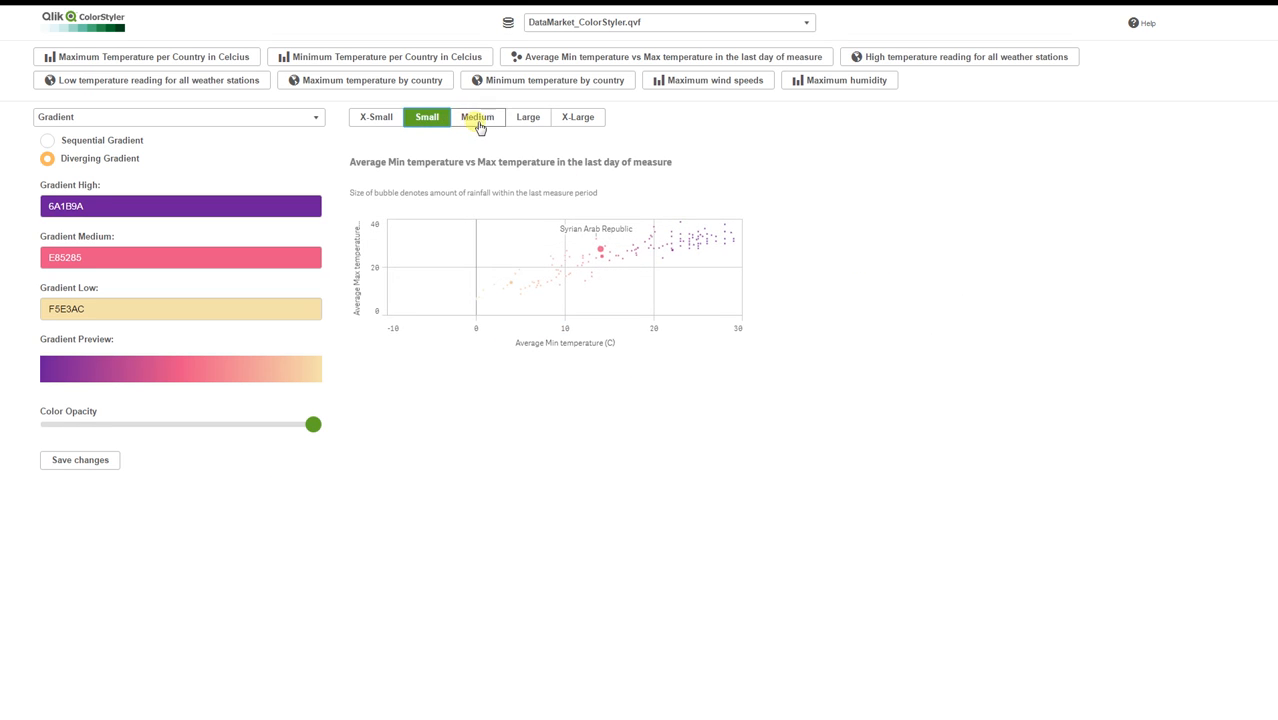
pyautogui.click(477, 118)
pyautogui.click(527, 118)
pyautogui.click(583, 118)
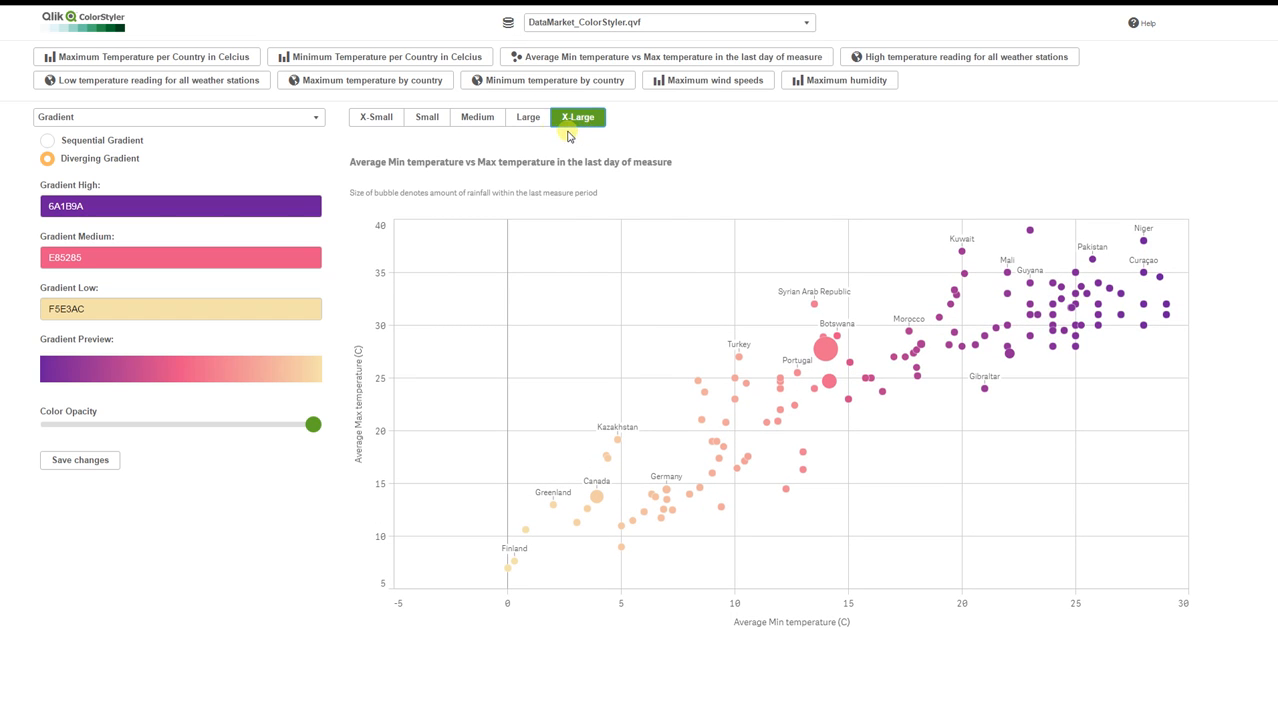
pyautogui.click(528, 118)
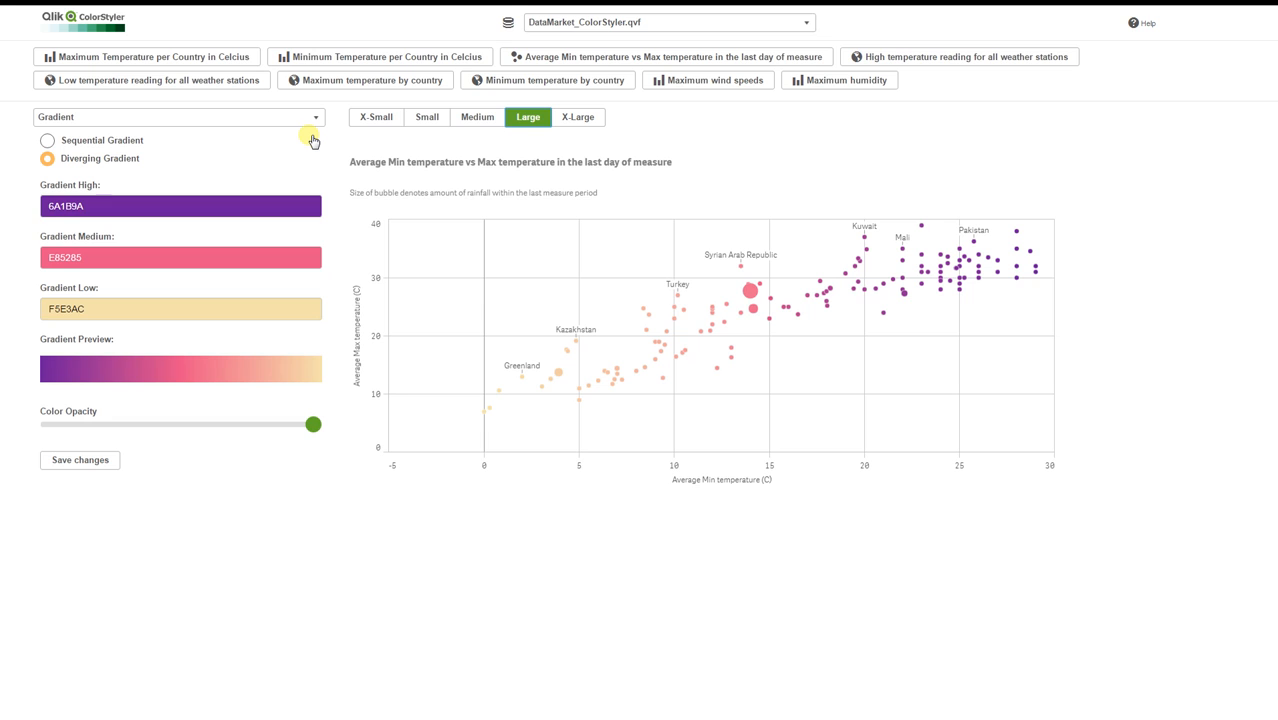
# Apply the predefined gradient theme Gradient #1 to the scatter plot.
pyautogui.click(277, 118)
pyautogui.click(248, 177)
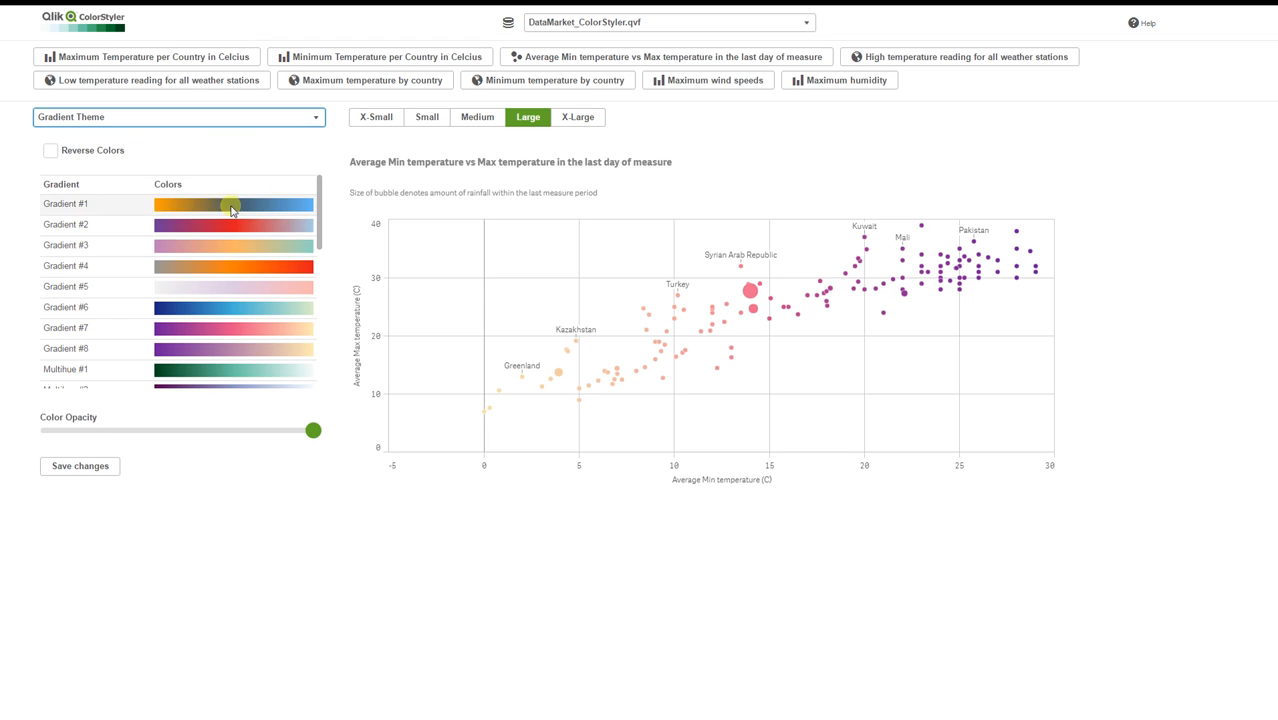
pyautogui.click(228, 210)
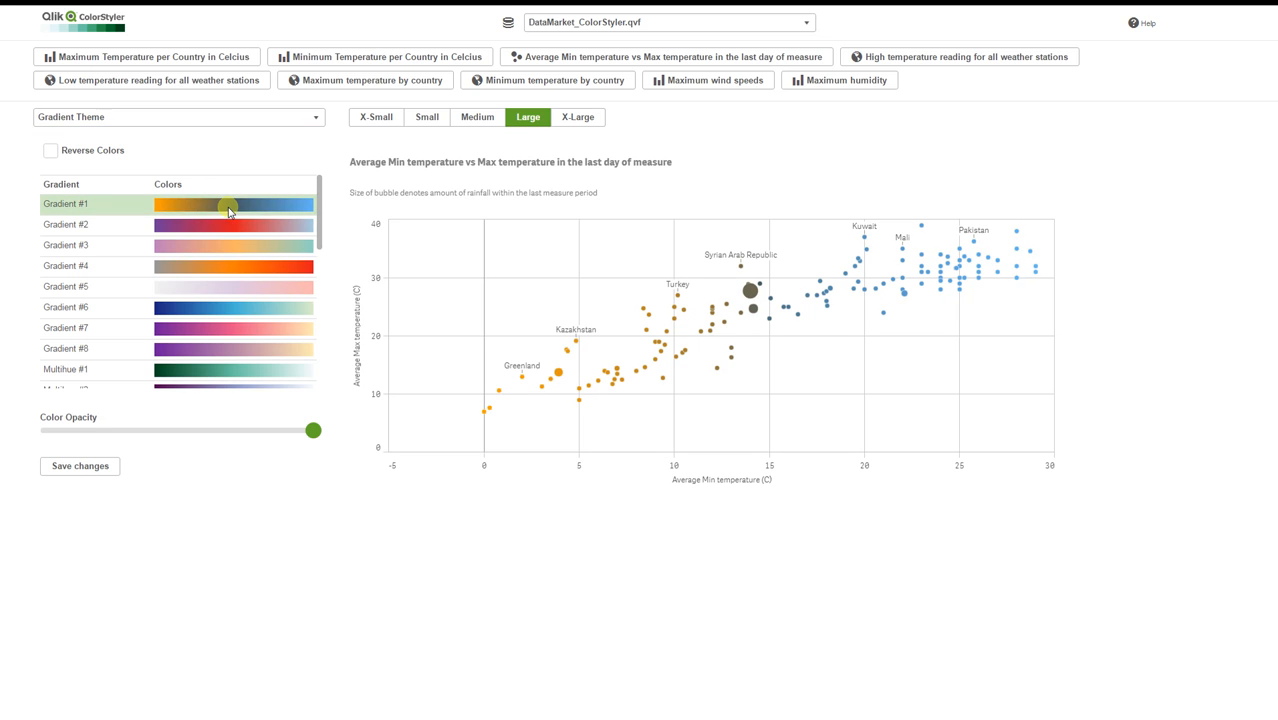
# Try Gradient #2 on the scatter plot, reverse the colors, switch to Gradient #6 and save the changes.
pyautogui.click(237, 226)
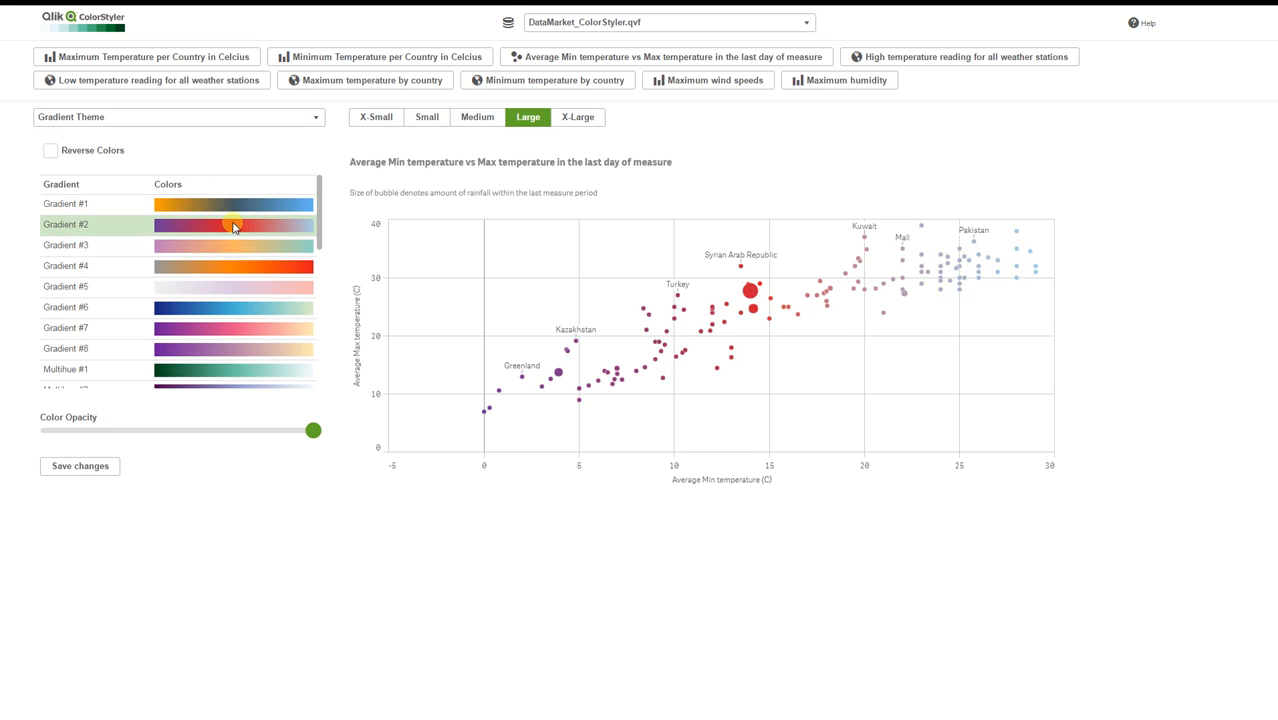
pyautogui.click(99, 157)
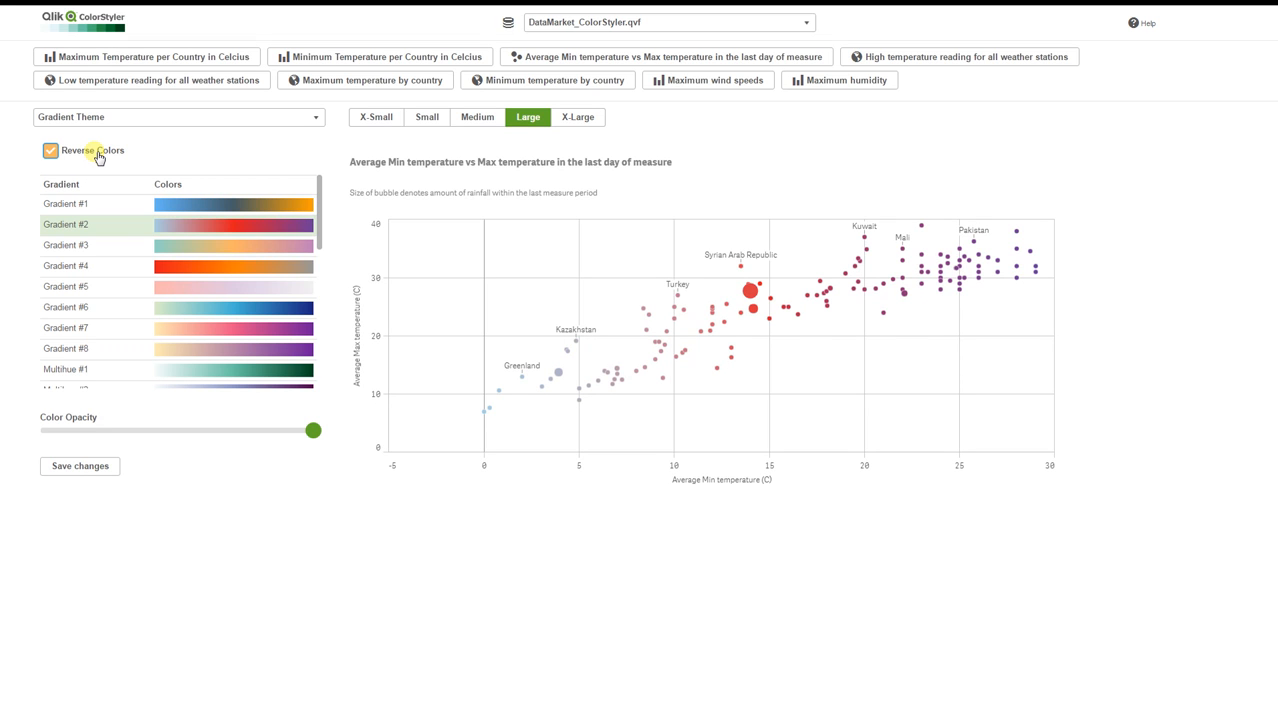
pyautogui.click(270, 311)
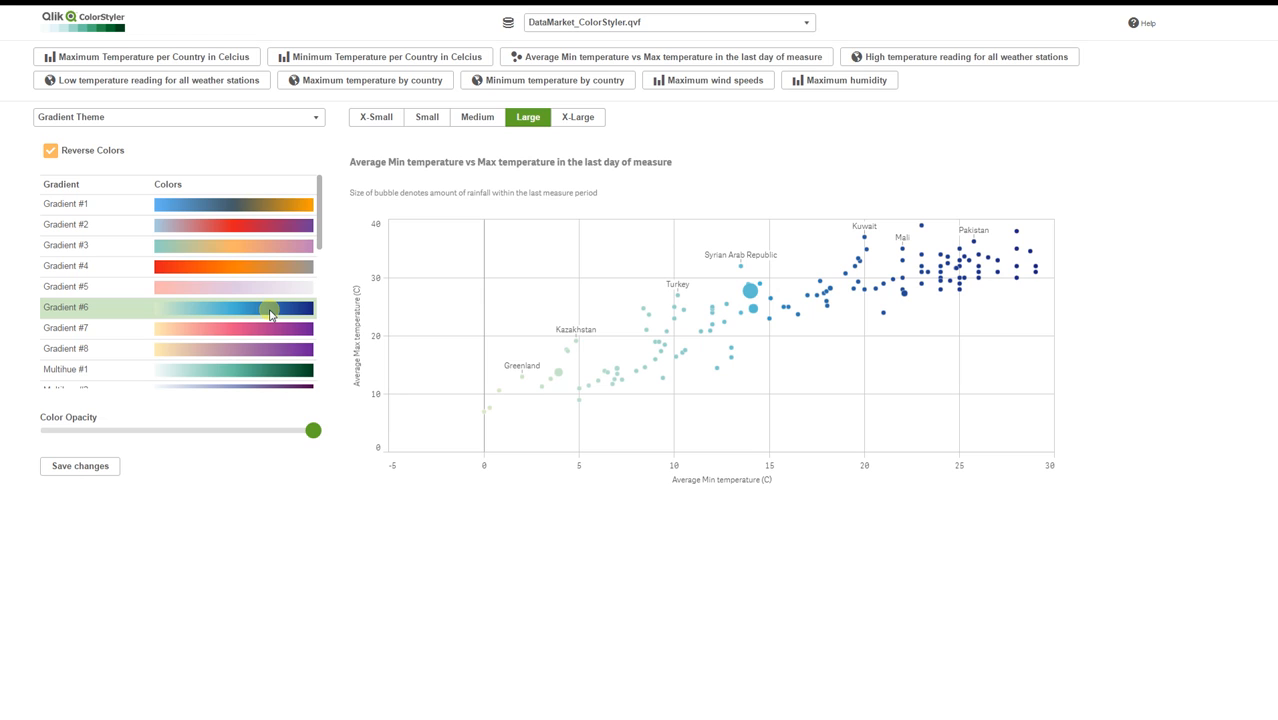
pyautogui.click(106, 470)
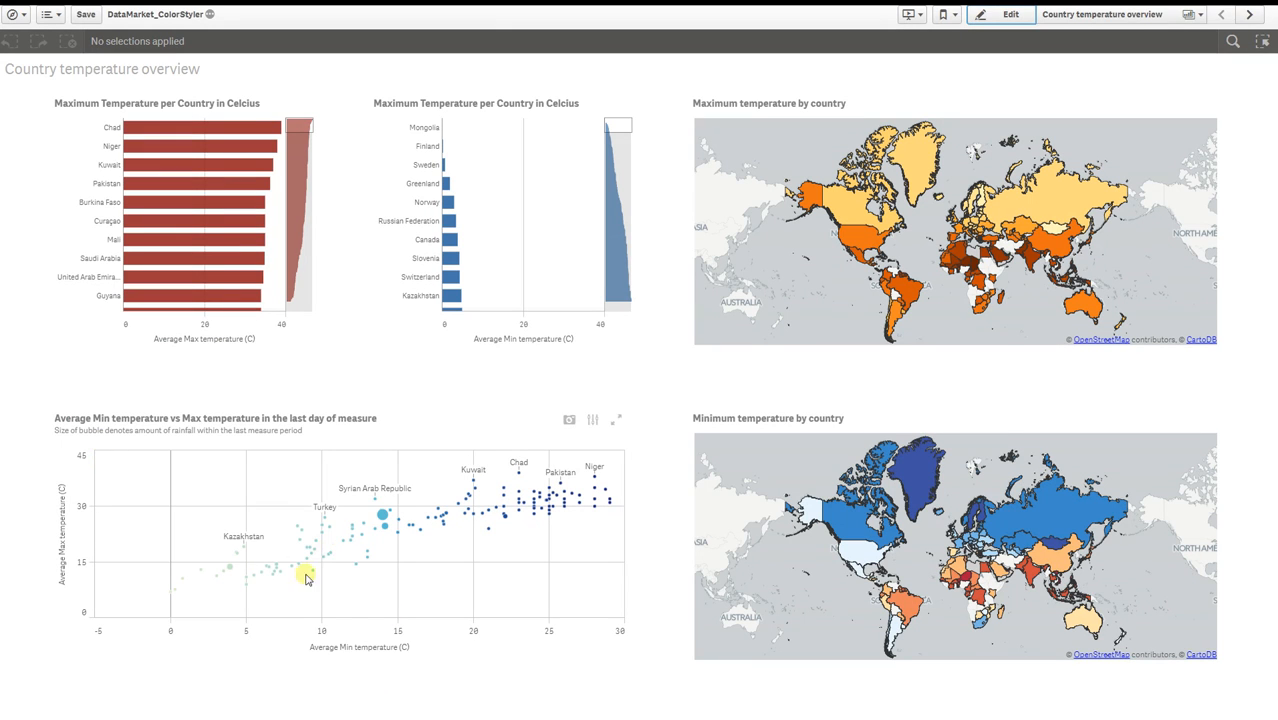
# View the scatter plot full screen on the Country temperature overview sheet in Qlik Sense and restore it.
pyautogui.click(616, 420)
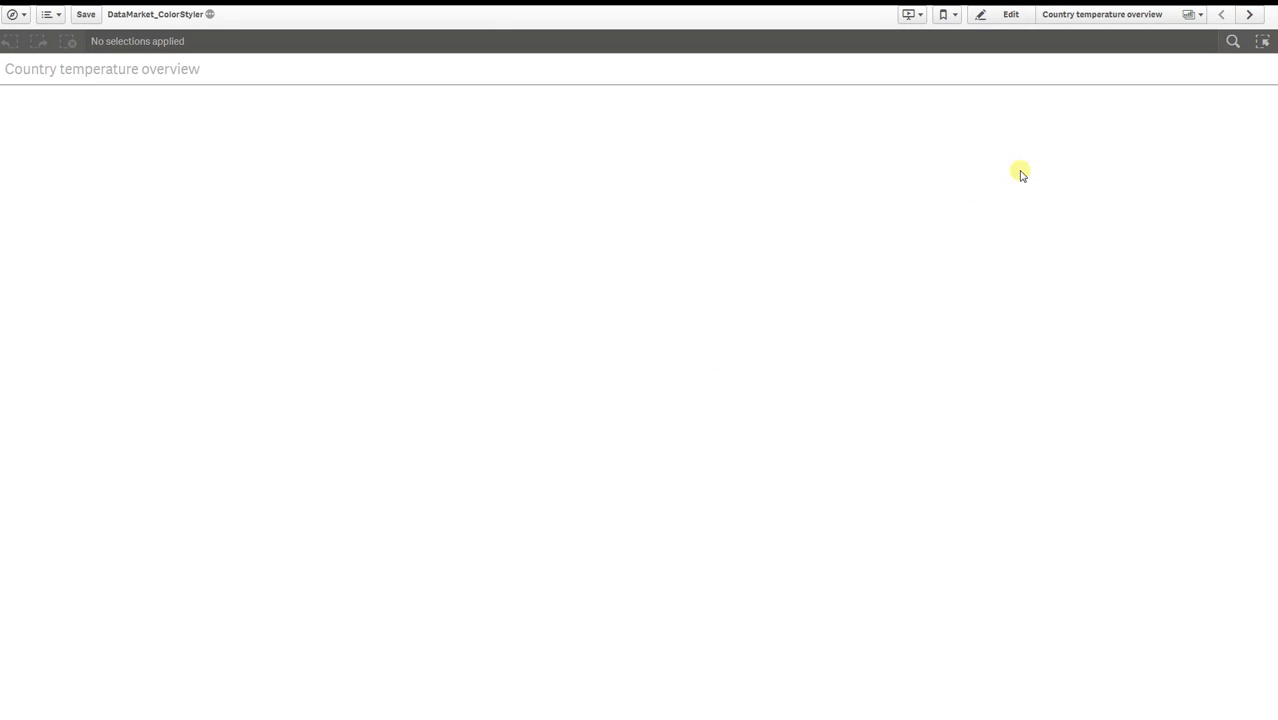
pyautogui.click(1255, 99)
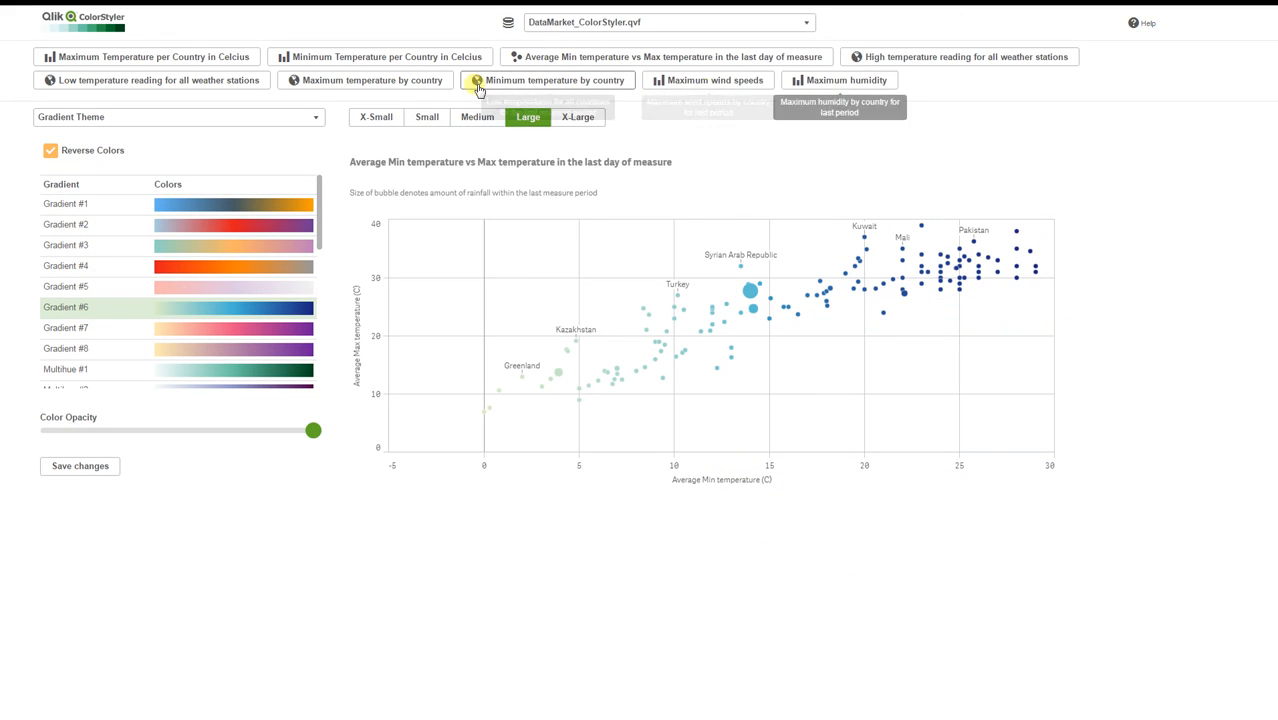
# Preview the "Minimum temperature by country" map at X-Large, apply gradient theme Gradient #6 with reversed colors, and save the changes.
pyautogui.click(509, 88)
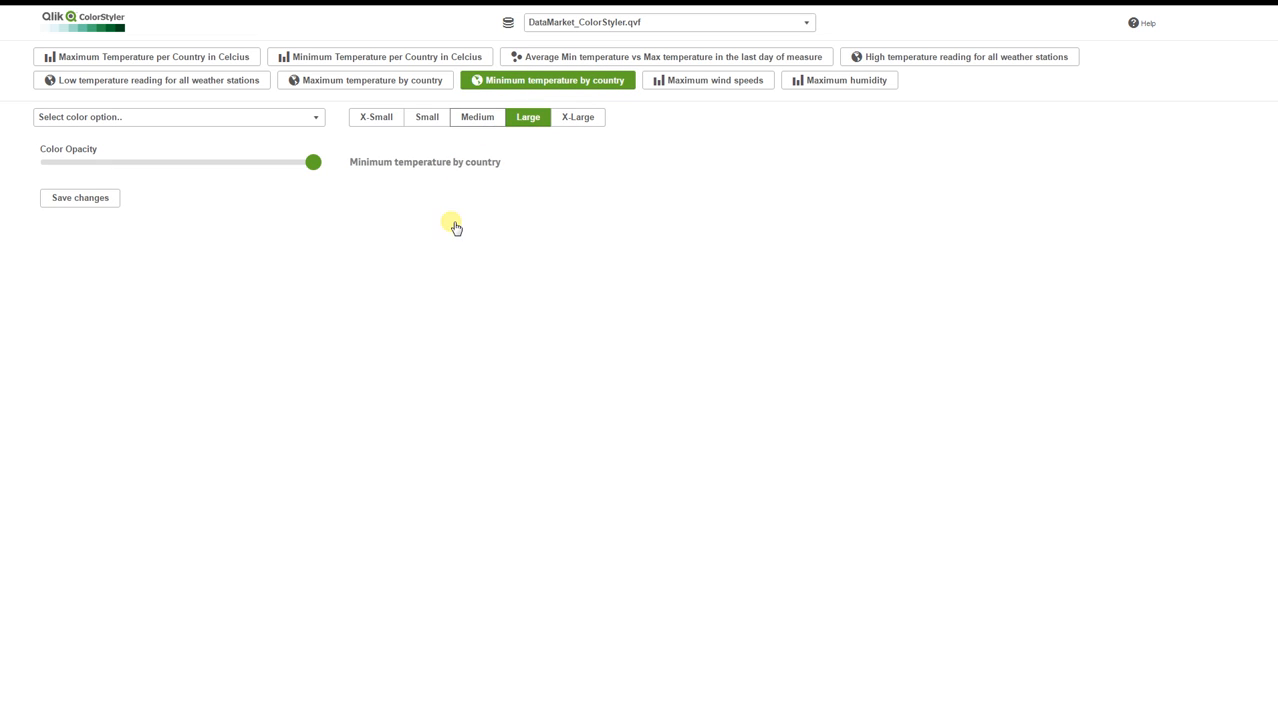
pyautogui.click(584, 119)
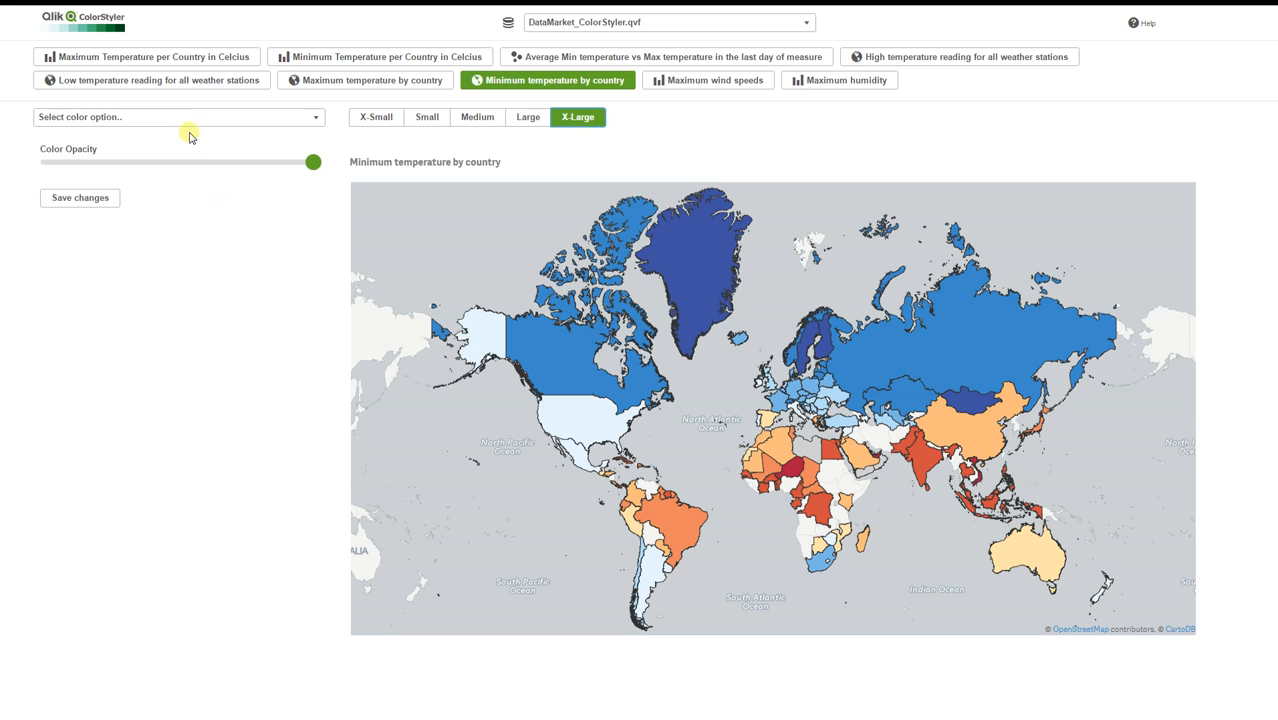
pyautogui.click(187, 119)
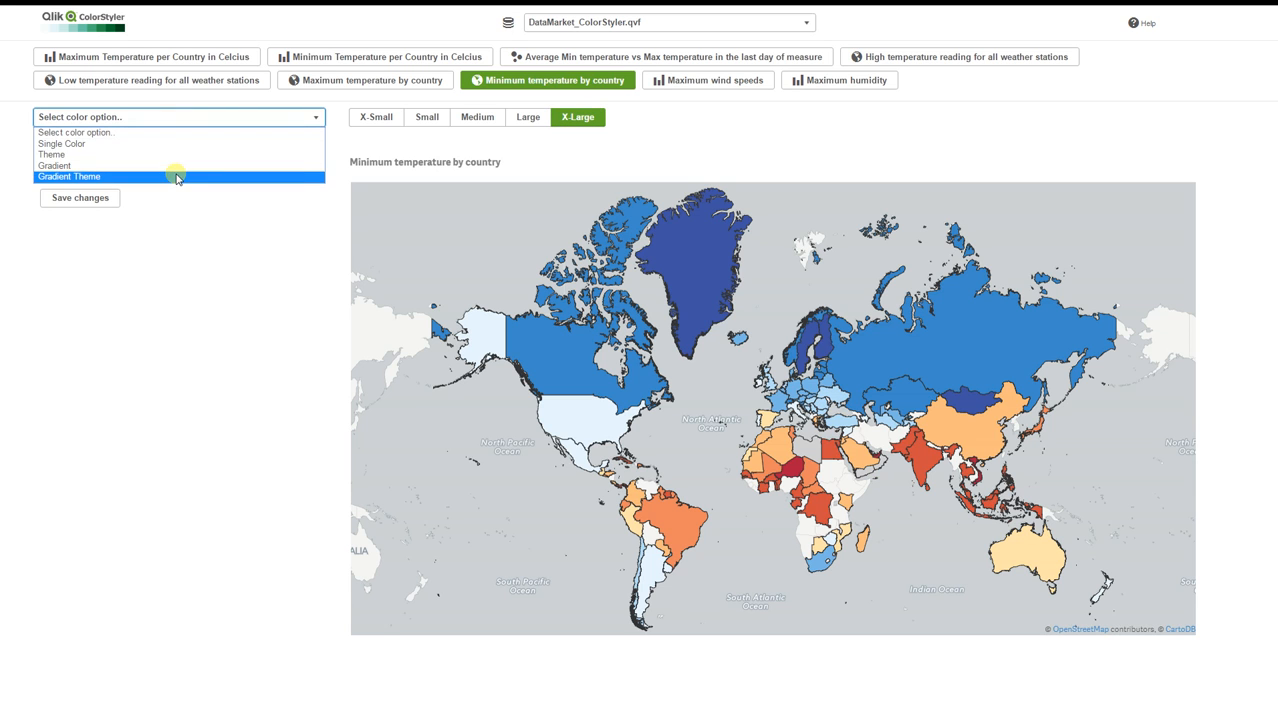
pyautogui.click(176, 177)
pyautogui.click(194, 310)
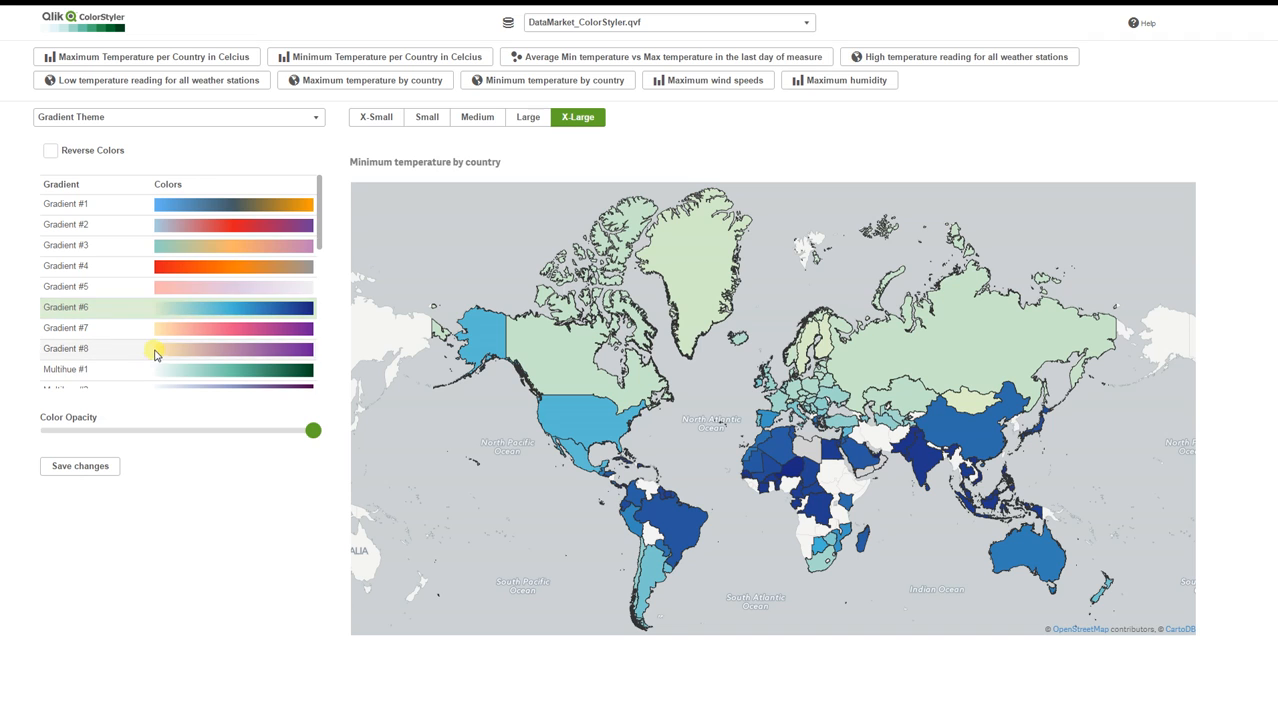
pyautogui.click(80, 158)
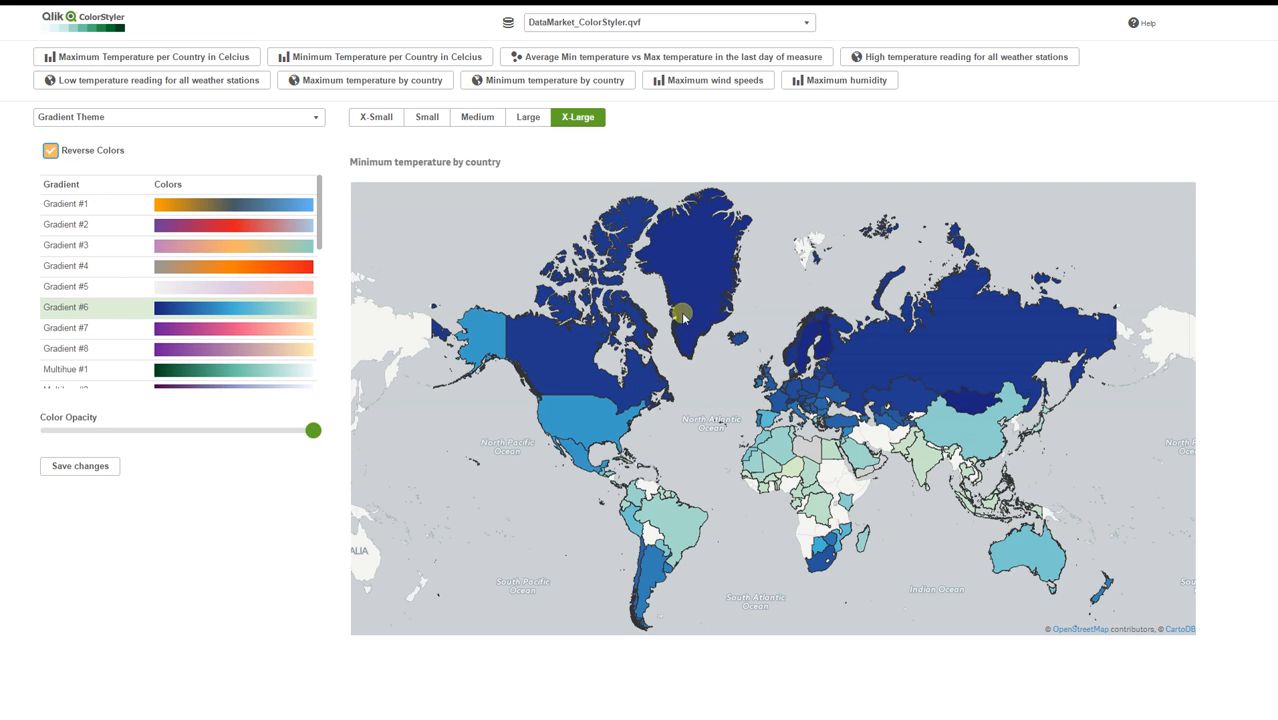
pyautogui.click(97, 470)
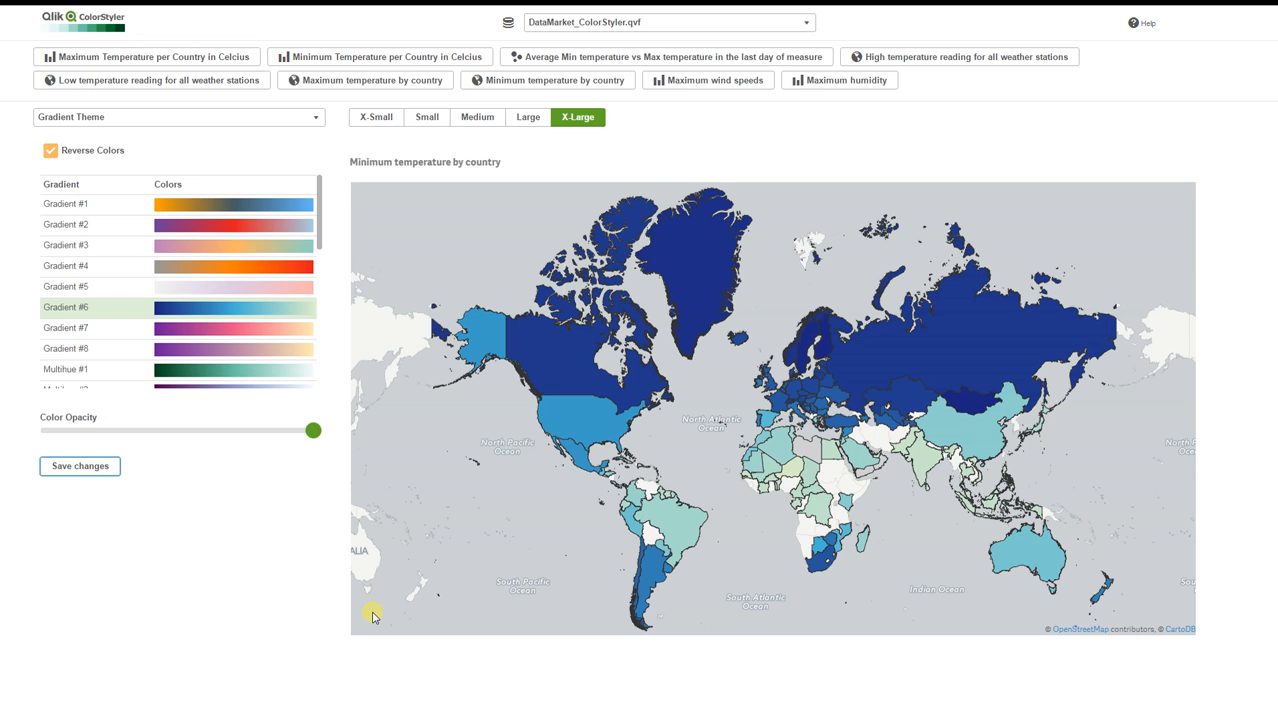
# Examine the recolored minimum temperature map on the Qlik Sense sheet and return to Qlik ColorStyler.
pyautogui.hotkey('ctrl', 'Tab')
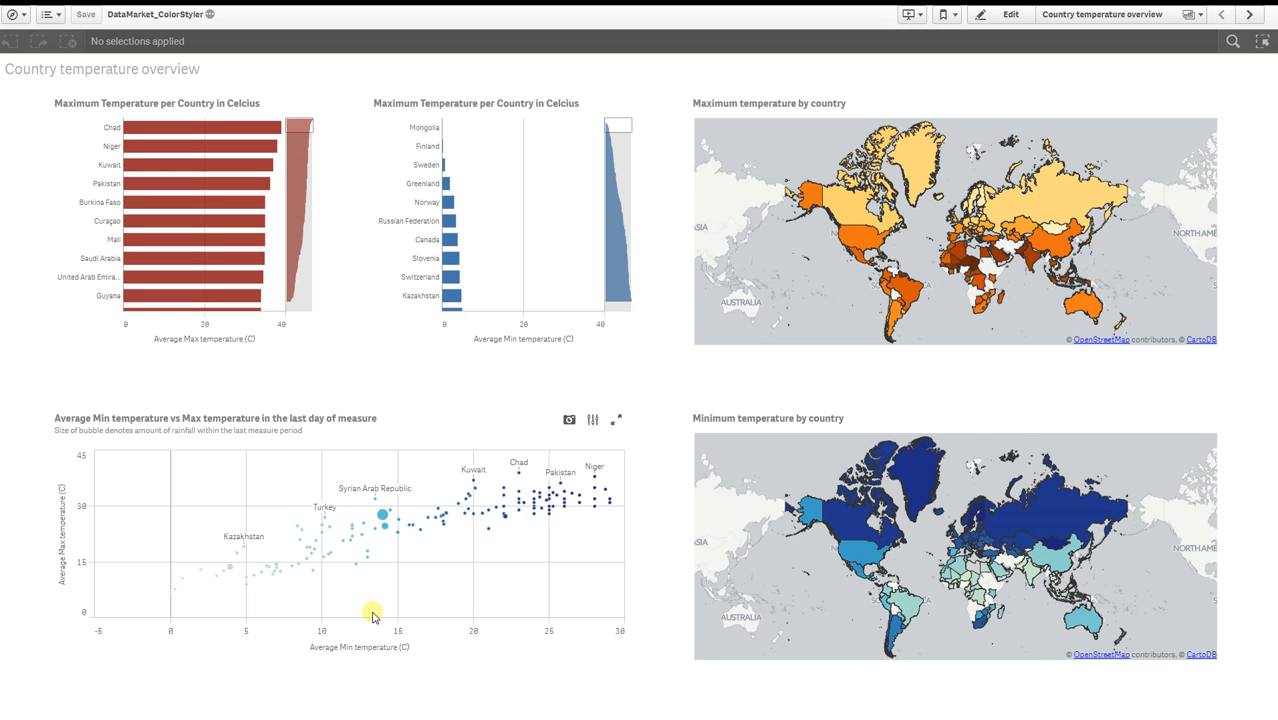
pyautogui.hotkey('ctrl', 'Tab')
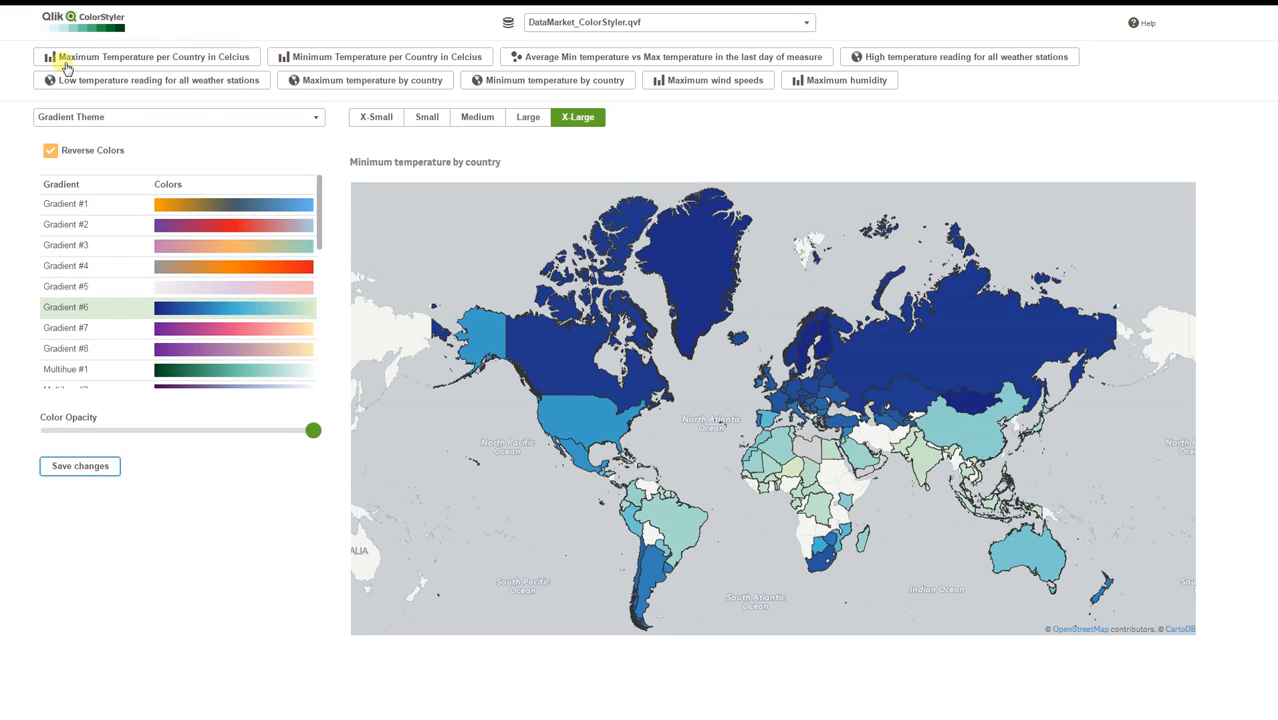
# Select the "Maximum wind speeds" chart and apply the Default Palette color theme.
pyautogui.click(706, 84)
pyautogui.click(163, 118)
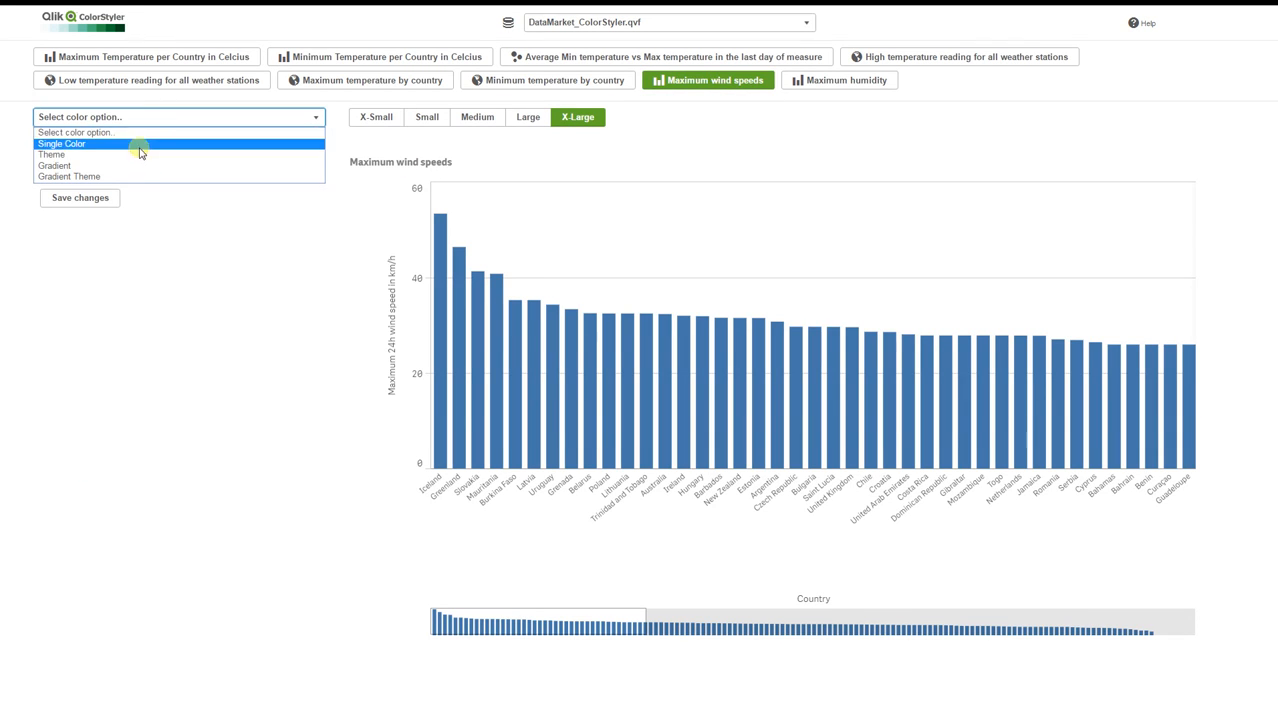
pyautogui.click(138, 142)
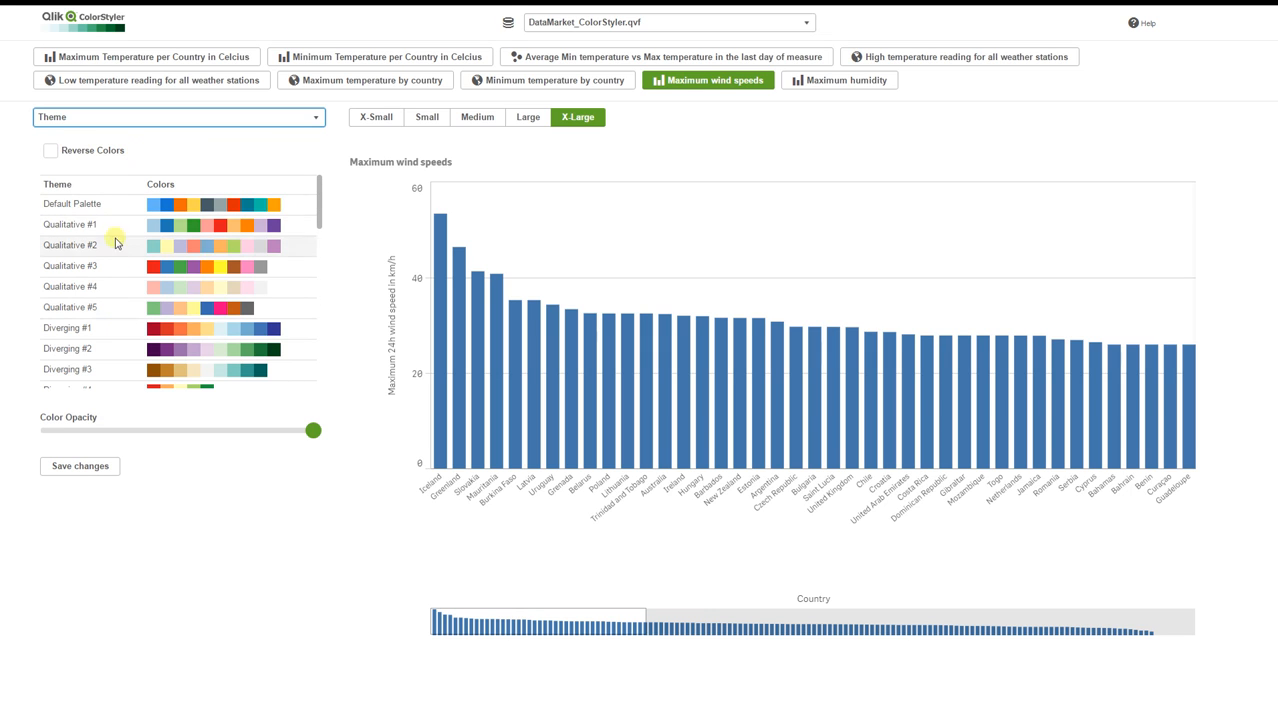
pyautogui.click(113, 206)
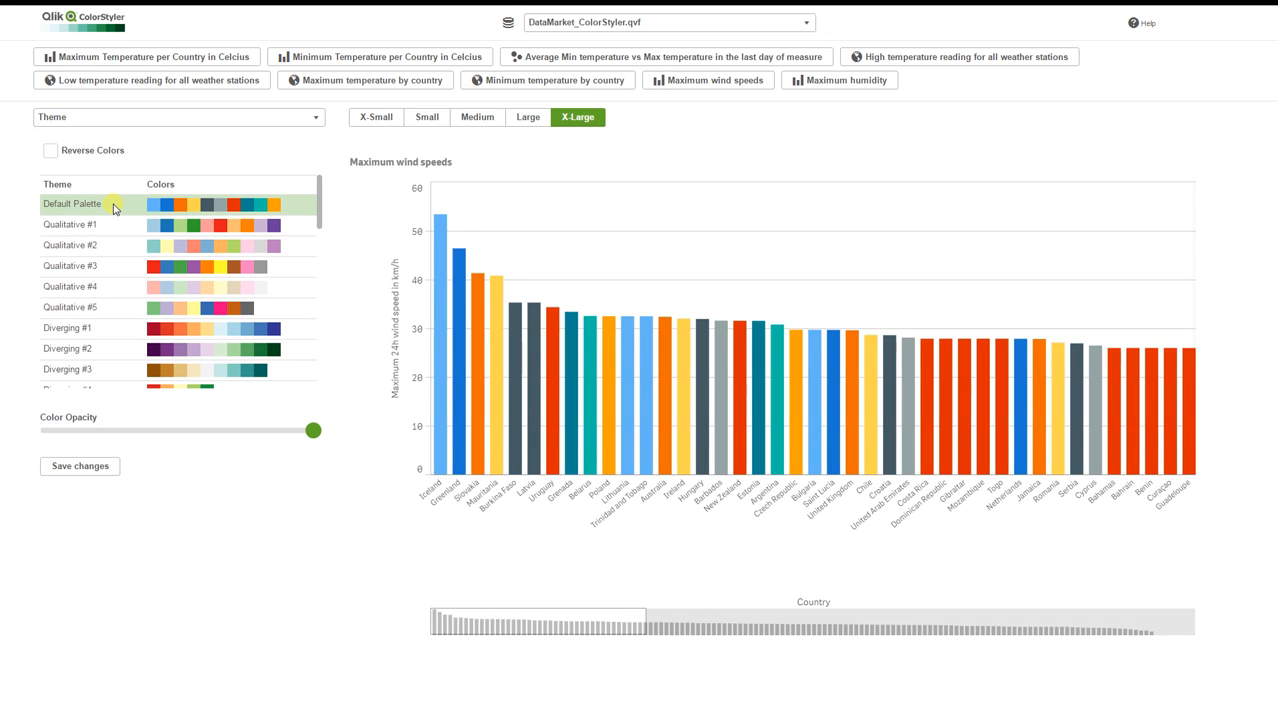
# Preview the Qualitative #1 and Qualitative #2 themes on the wind speeds chart and return to Default Palette.
pyautogui.click(104, 226)
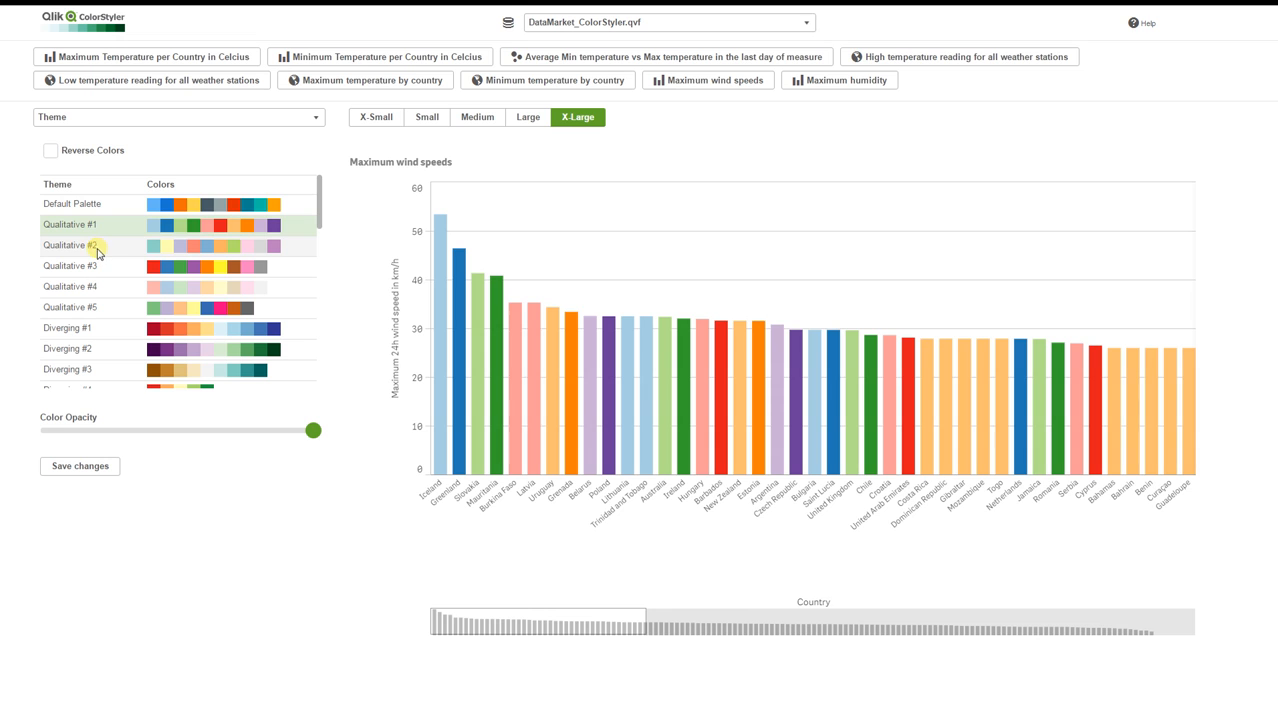
pyautogui.click(100, 248)
pyautogui.click(96, 227)
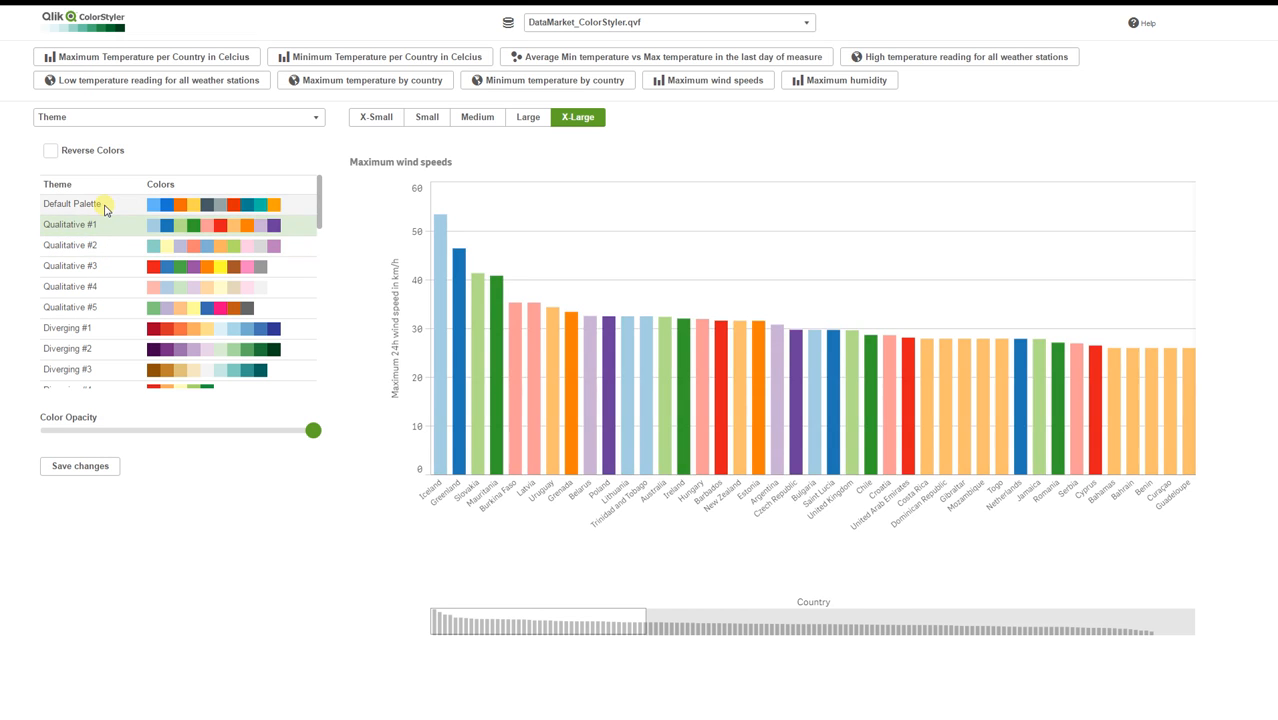
pyautogui.click(112, 204)
# Load the Executive Dashboard.qvf app and apply the Qualitative #2 theme to its "Revenue by Product" treemap.
pyautogui.click(615, 22)
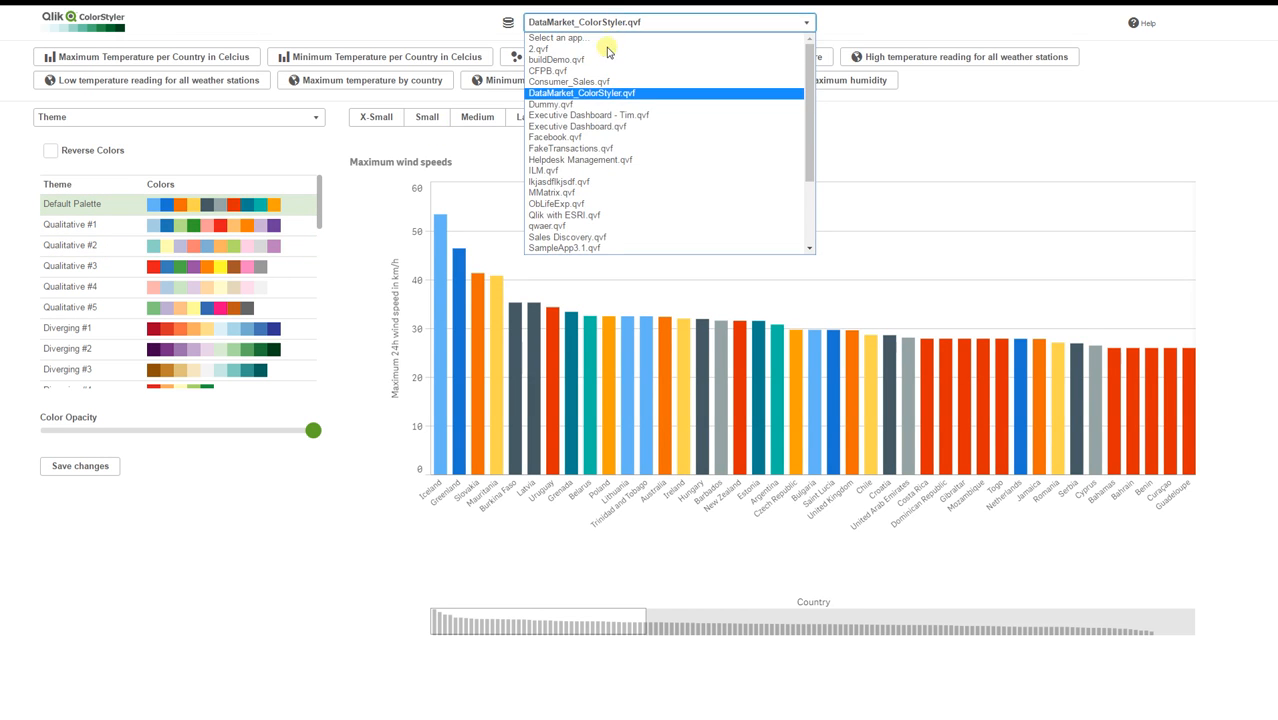
pyautogui.click(585, 128)
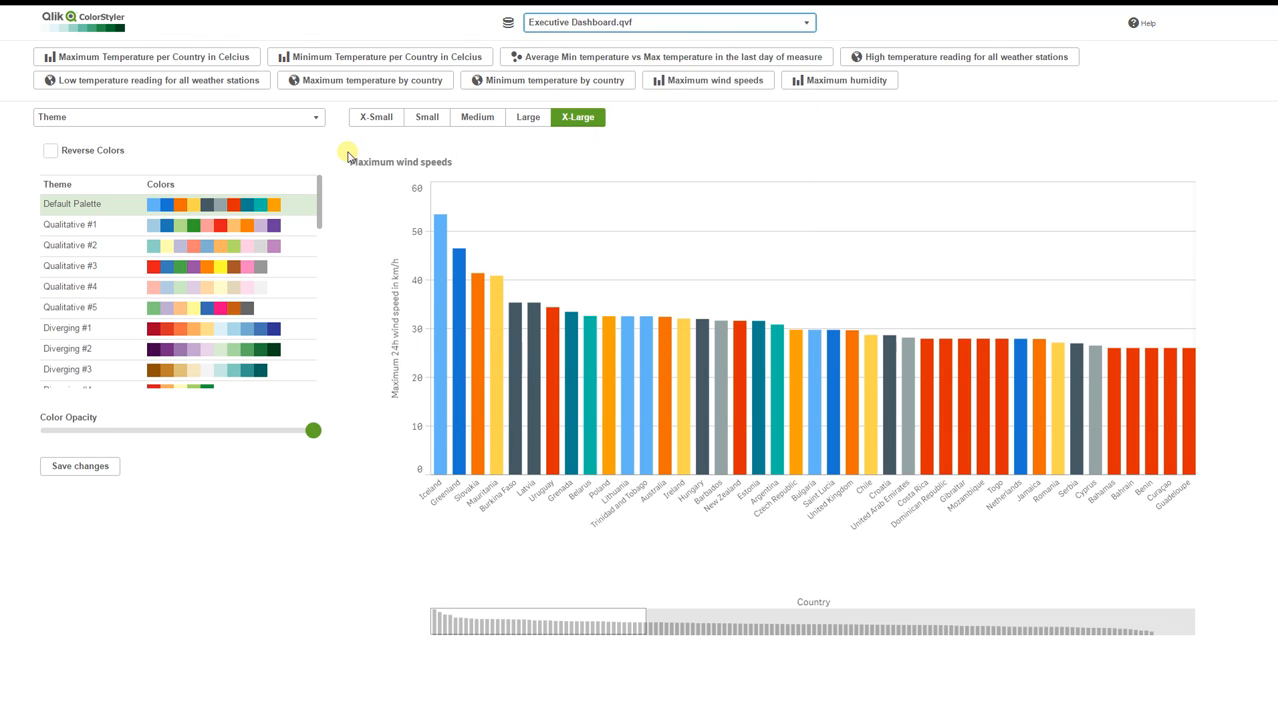
pyautogui.click(258, 62)
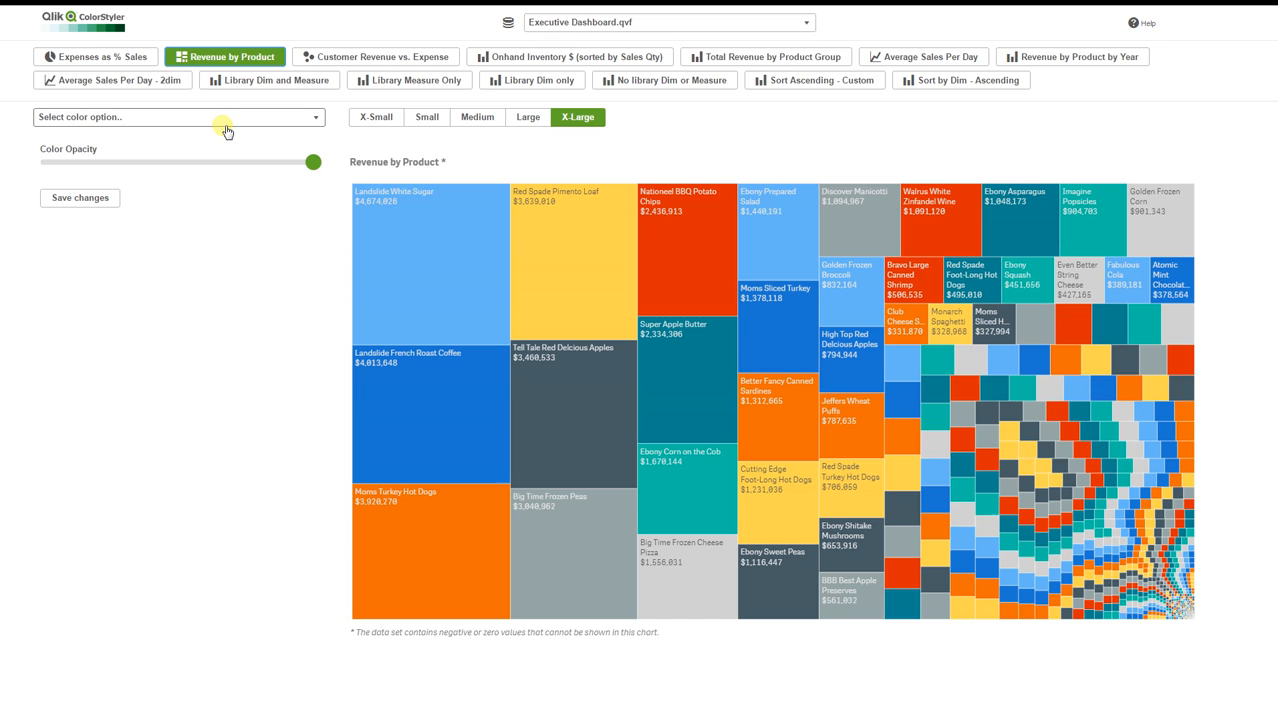
pyautogui.click(194, 121)
pyautogui.click(177, 155)
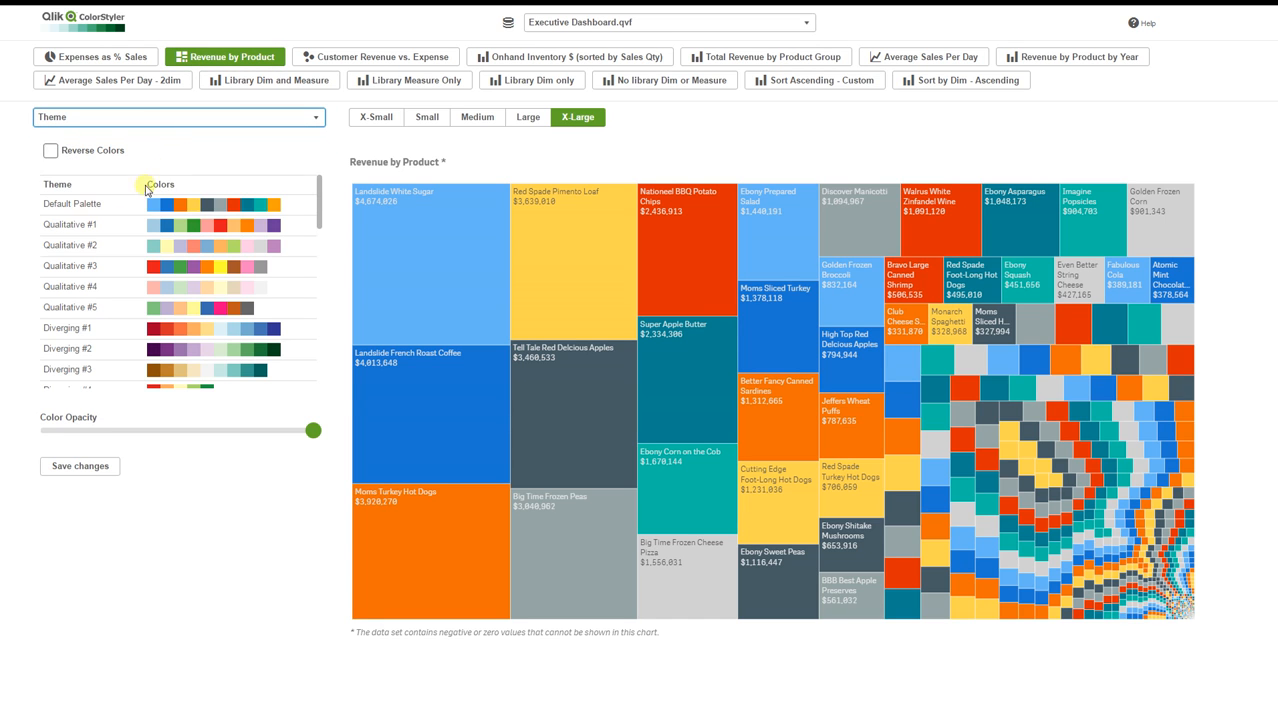
pyautogui.click(113, 247)
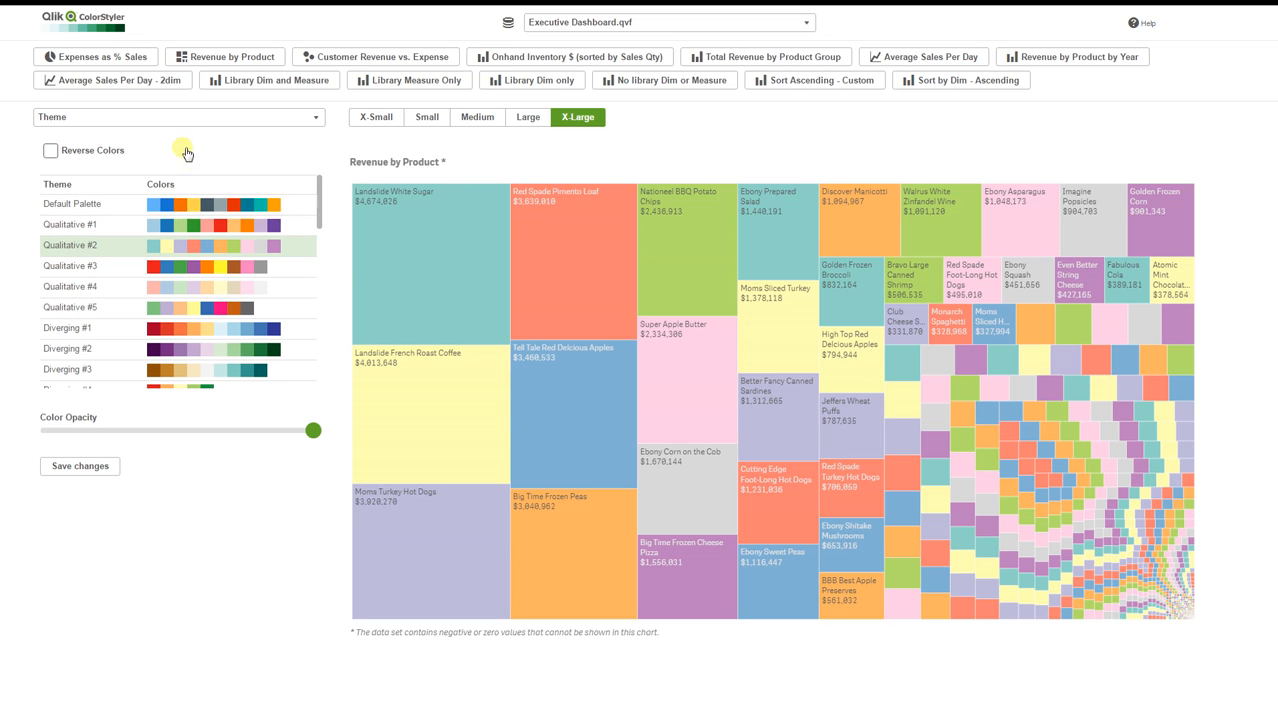
# Select the "Expenses as % Sales" pie chart and apply the Default Palette theme.
pyautogui.click(131, 58)
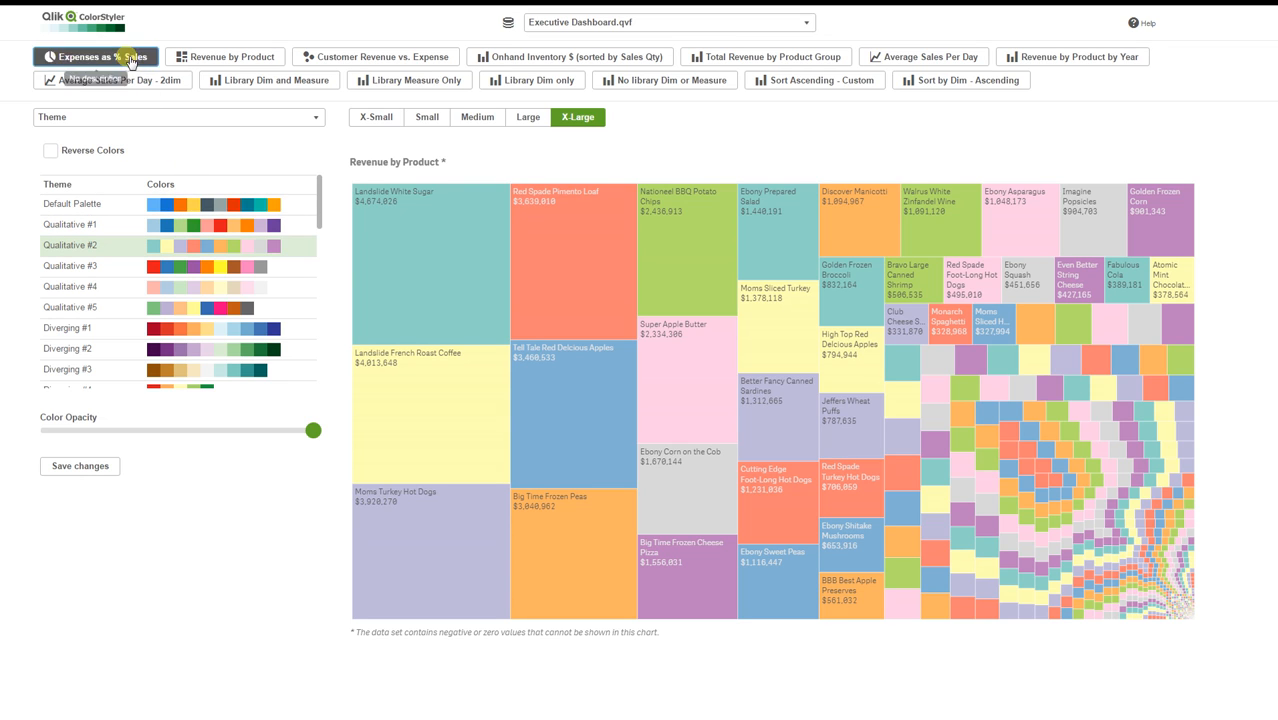
pyautogui.click(199, 122)
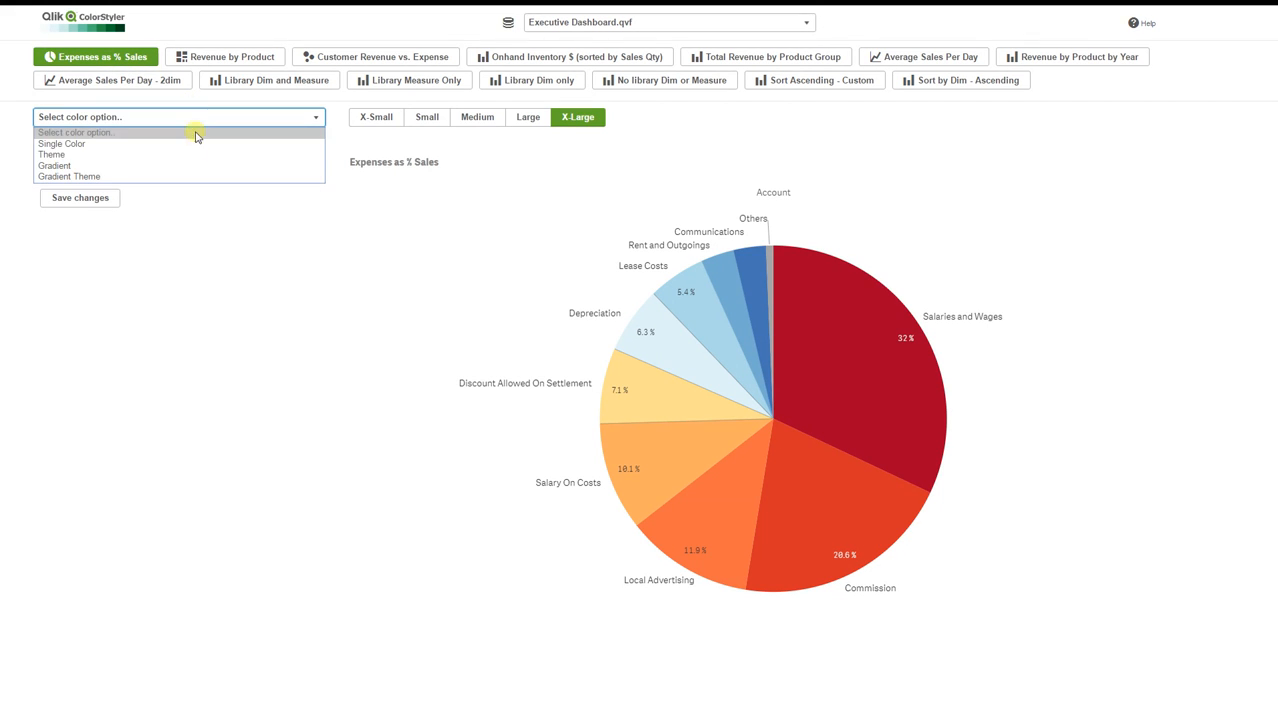
pyautogui.click(194, 154)
pyautogui.click(108, 205)
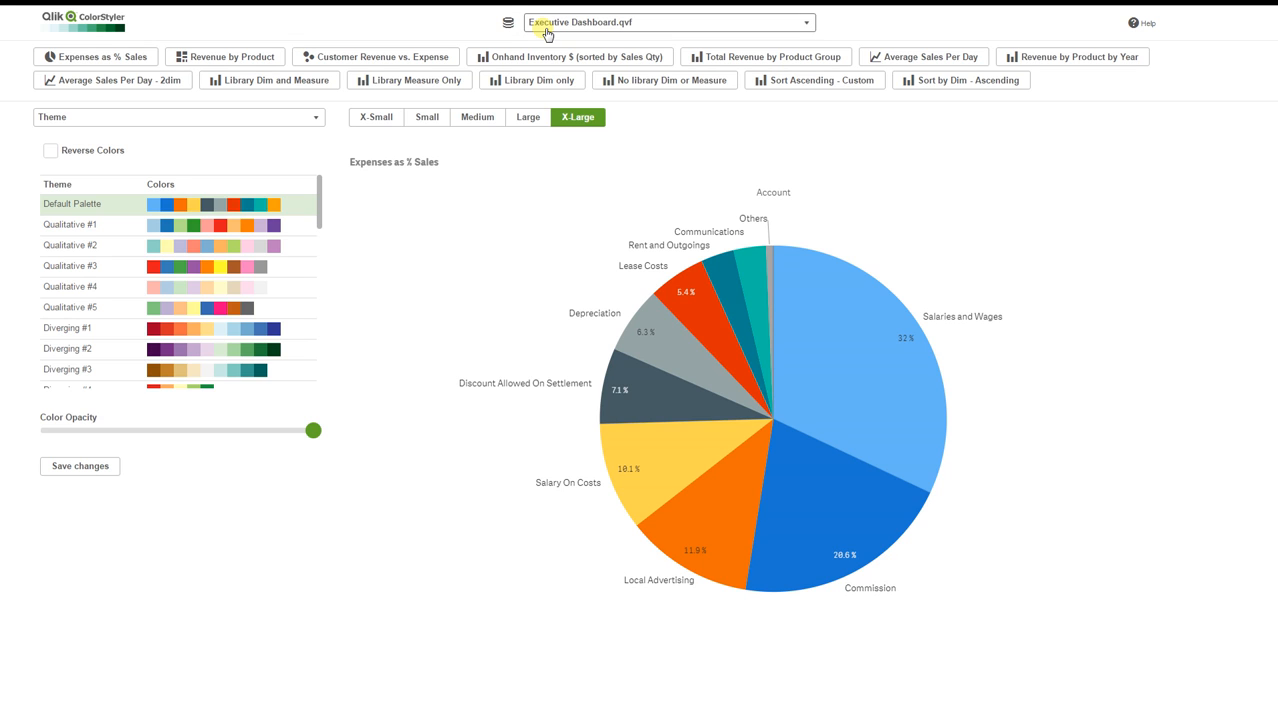
pyautogui.click(600, 27)
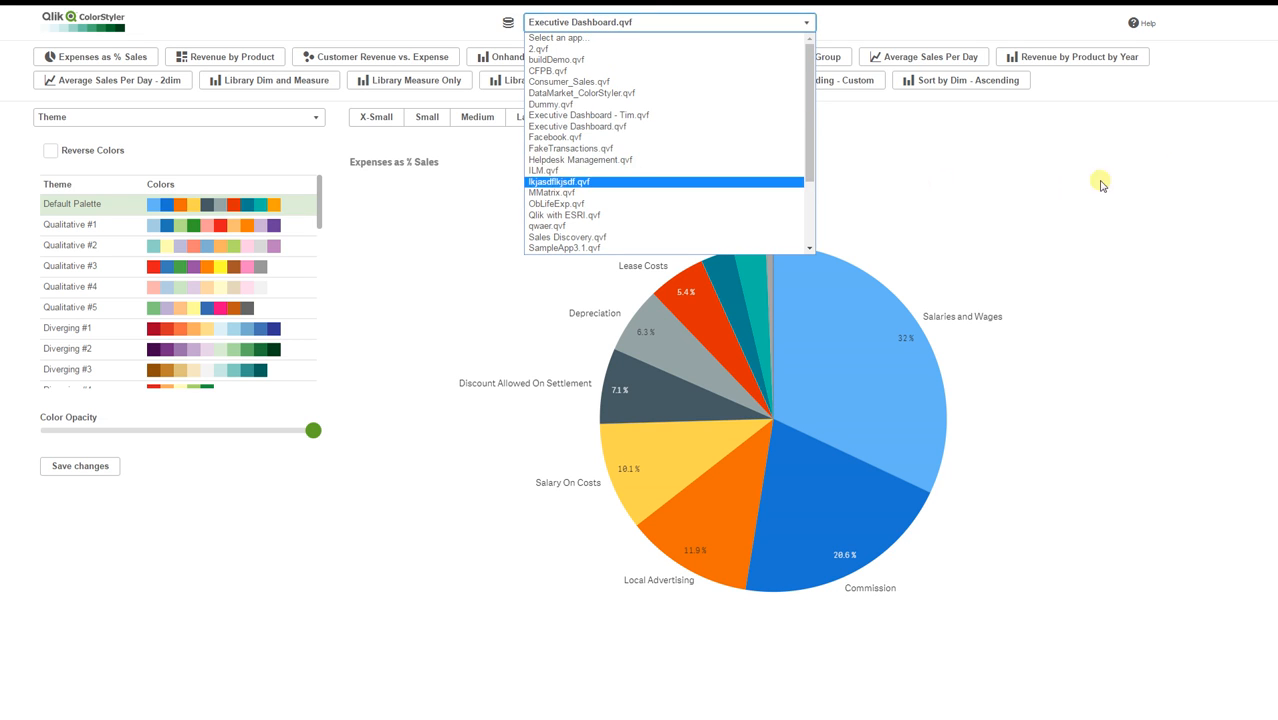
pyautogui.click(1197, 141)
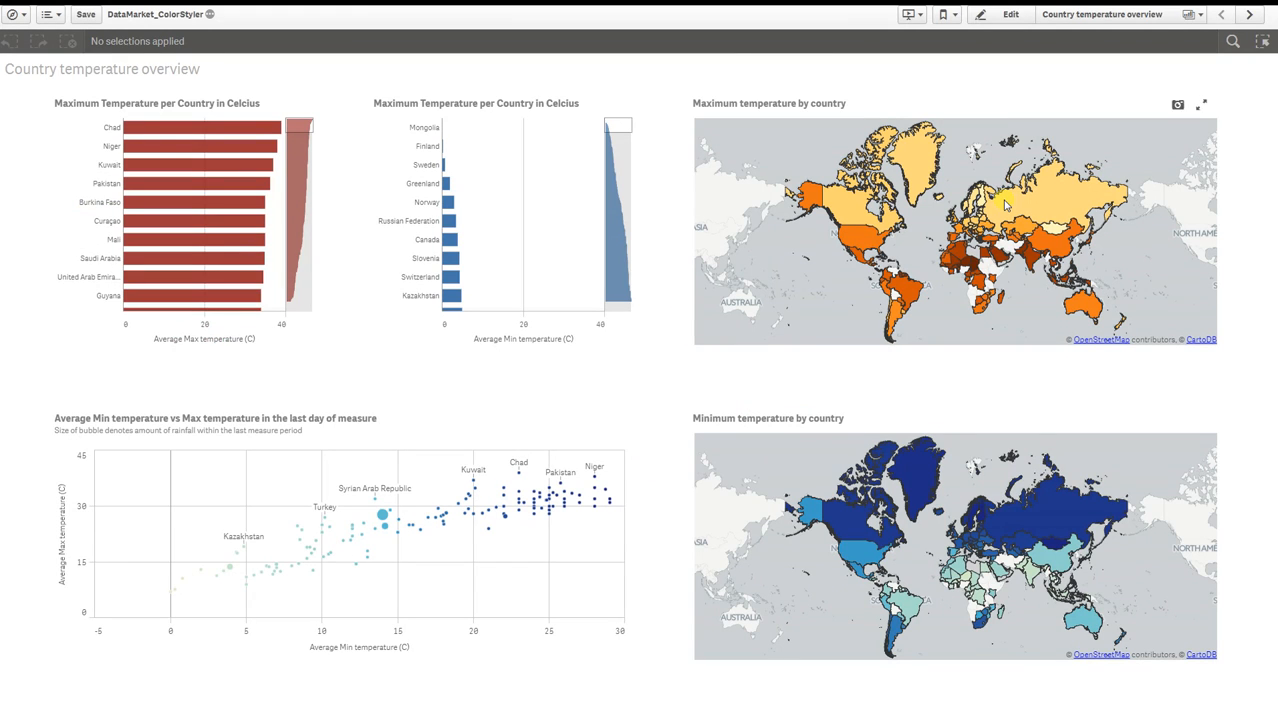
# Edit the Country temperature overview sheet in Qlik Sense and open the "Average Min temperature vs Max temperature" master visualization for editing.
pyautogui.click(1011, 14)
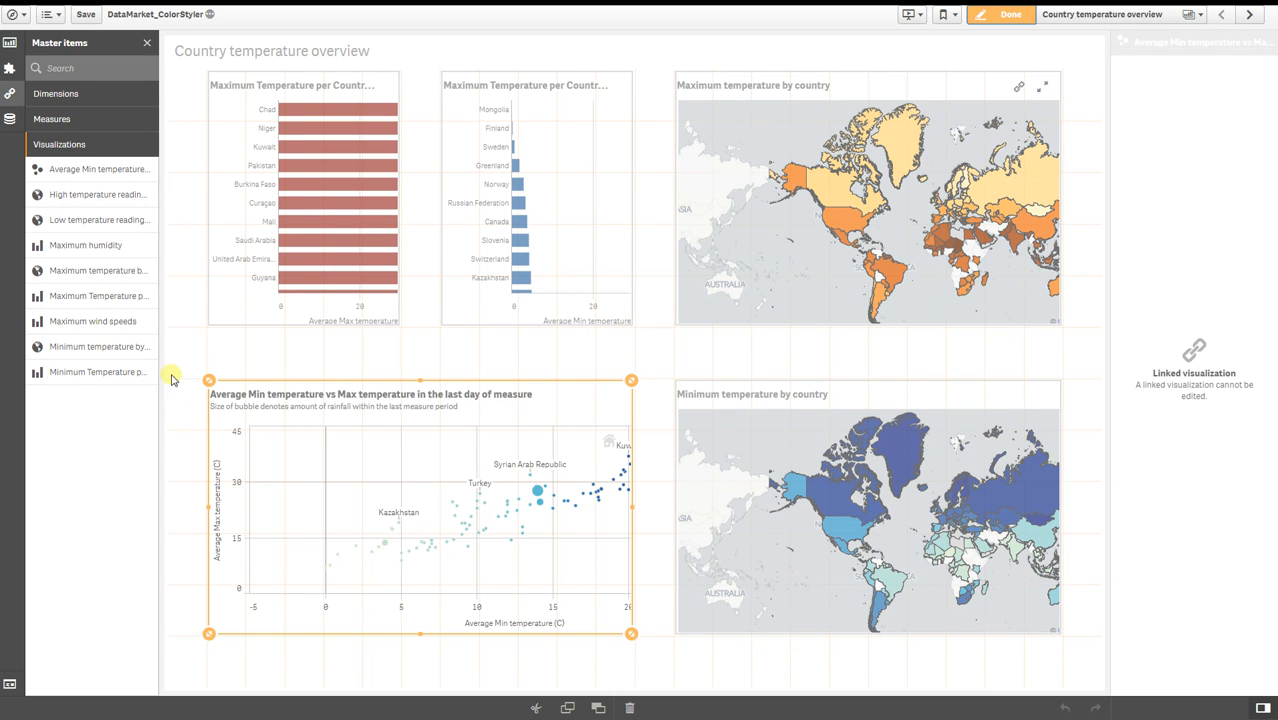
pyautogui.click(110, 177)
pyautogui.click(298, 300)
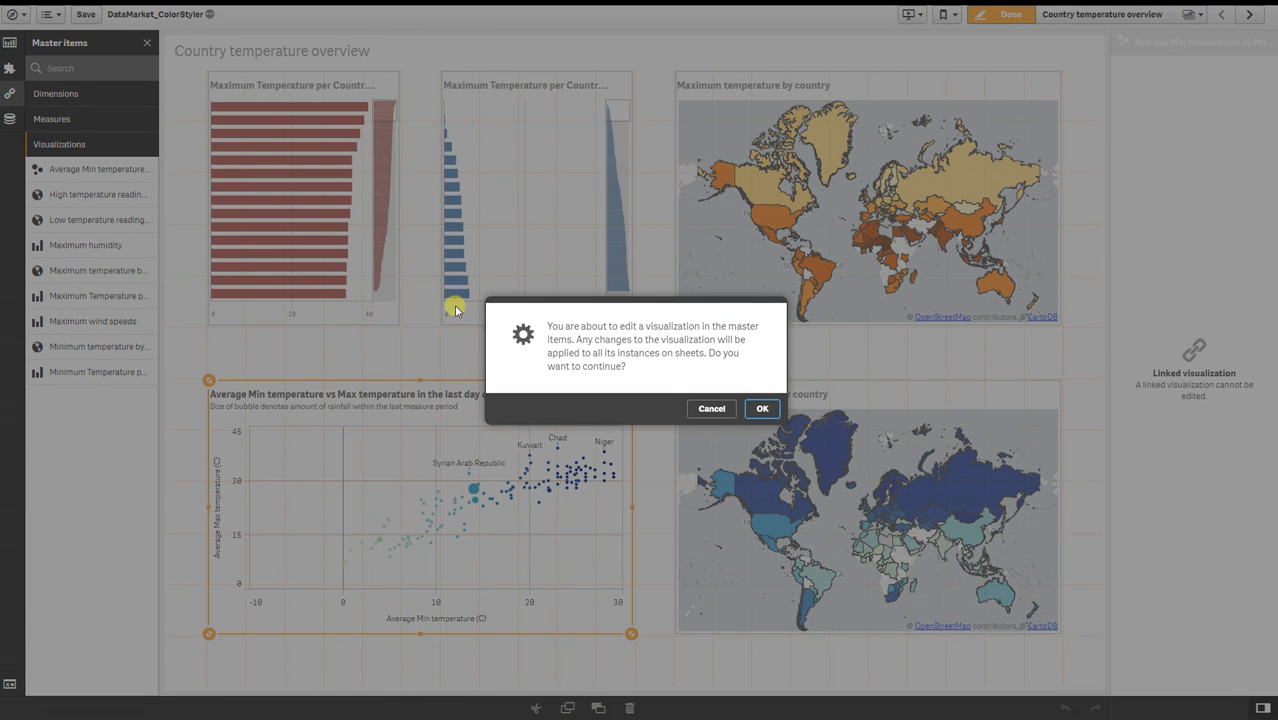
pyautogui.click(762, 408)
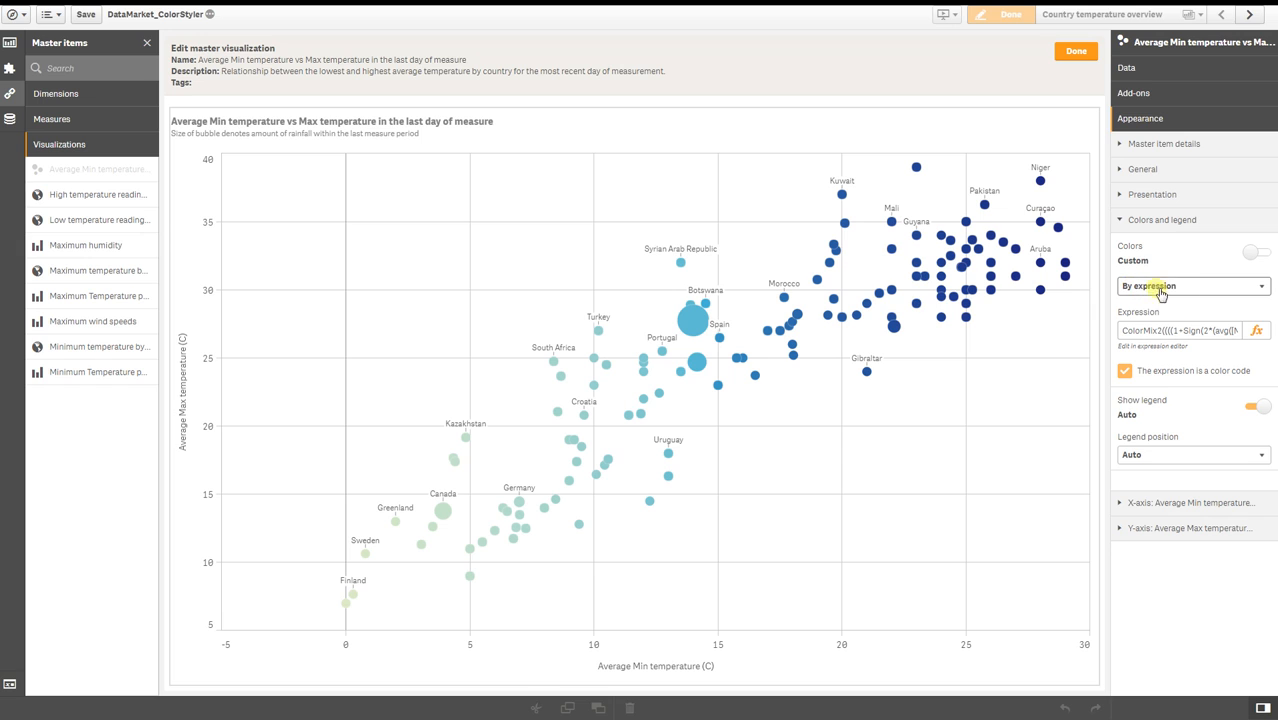
# Examine the argb color values at the end of the chart's color expression, then cancel the expression editor and finish editing the master visualization.
pyautogui.click(1257, 331)
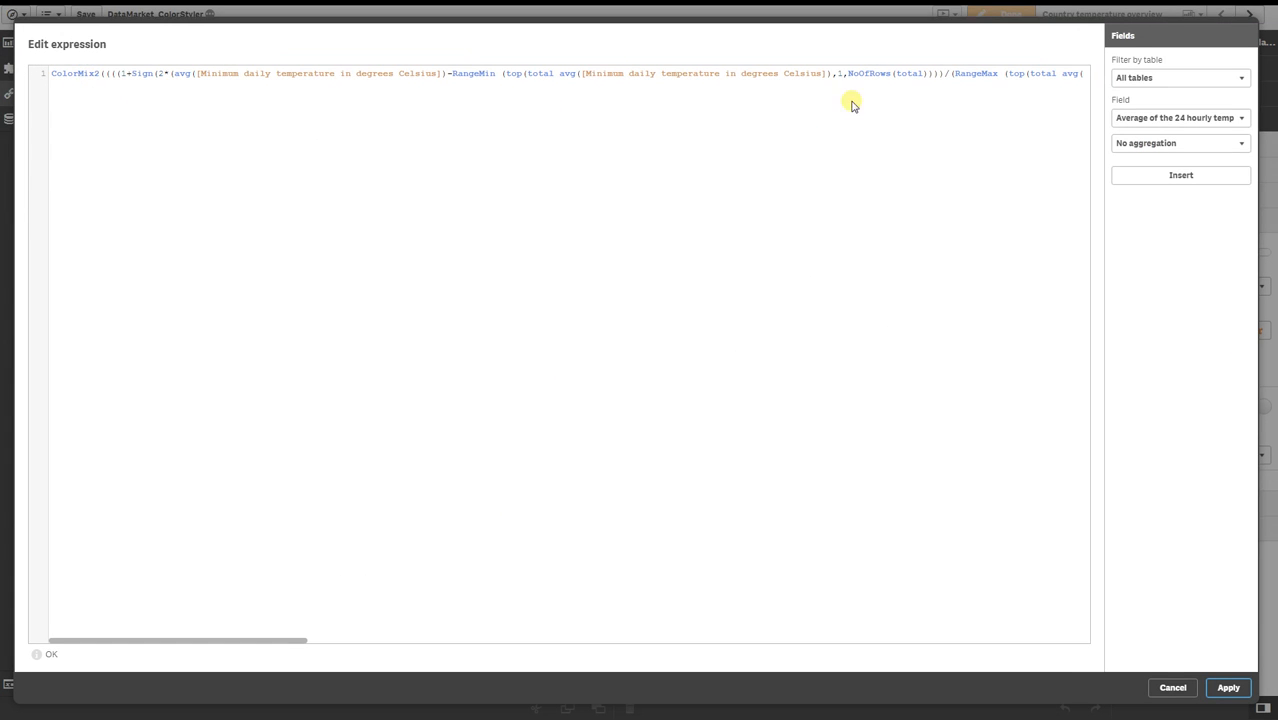
pyautogui.moveTo(296, 638); pyautogui.dragTo(1081, 645)
pyautogui.moveTo(731, 75); pyautogui.dragTo(1059, 80)
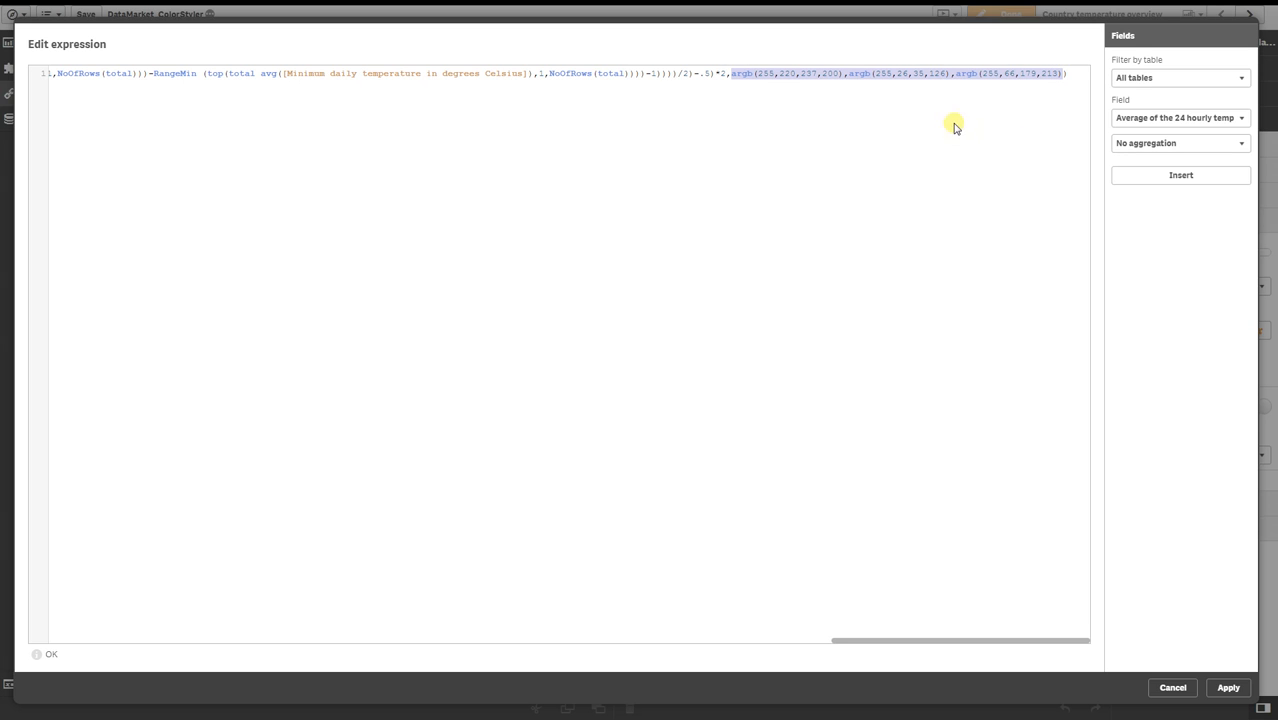
pyautogui.click(1172, 687)
pyautogui.click(1075, 50)
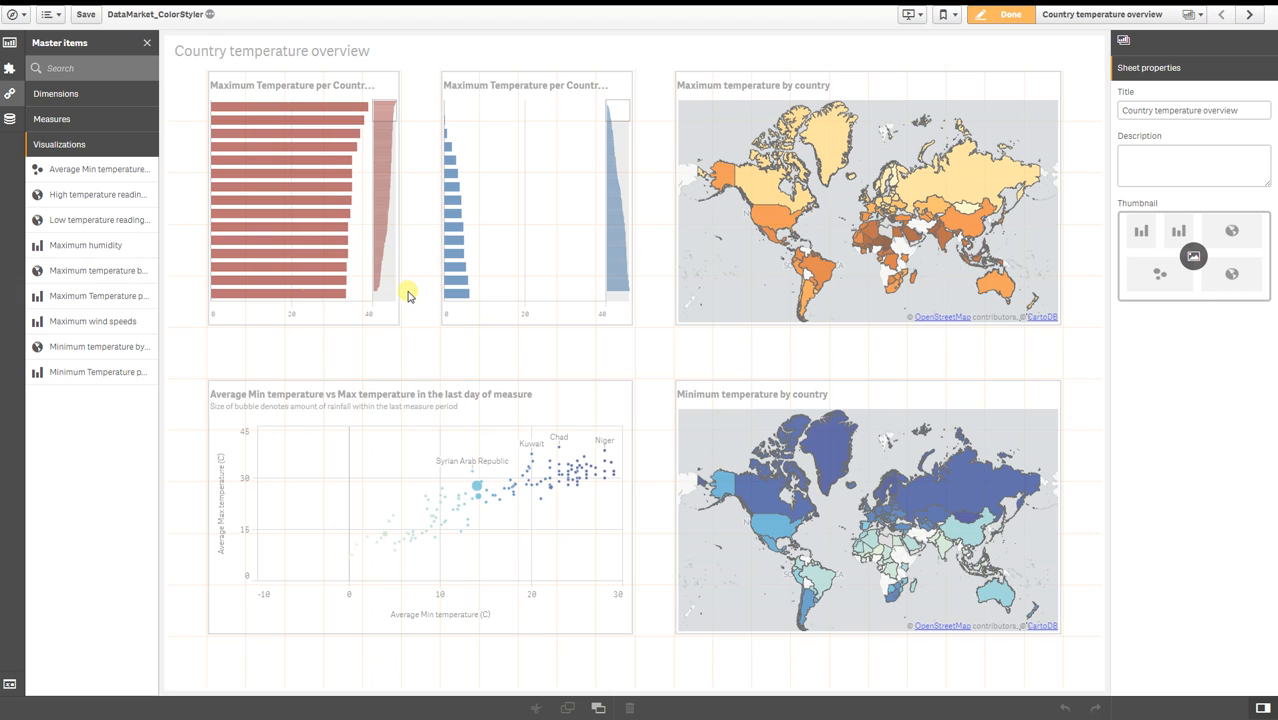
# Switch to Qlik ColorStyler, look through the themes, and set the pie chart's color option to Gradient Theme to view its gradients.
pyautogui.moveTo(150, 247); pyautogui.dragTo(153, 265)
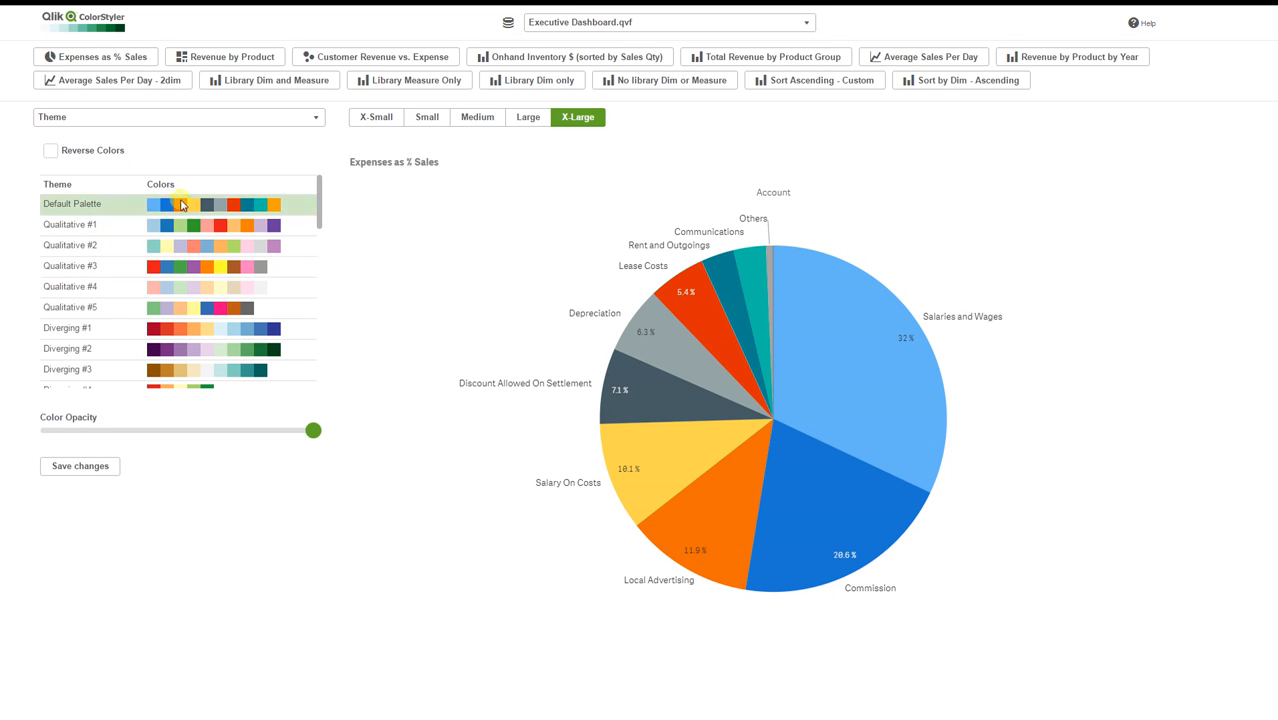
pyautogui.scroll(-5, 200, 315)
pyautogui.scroll(5, 203, 315)
pyautogui.click(170, 118)
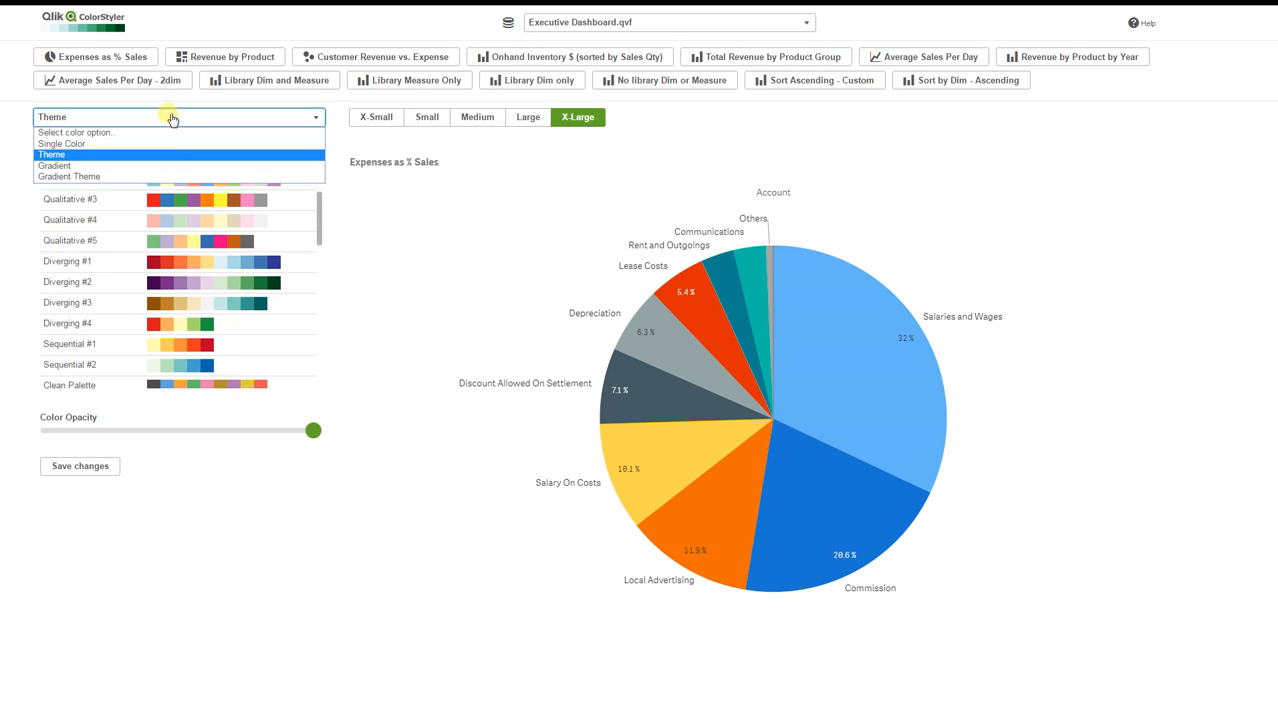
pyautogui.click(167, 180)
pyautogui.scroll(-5, 196, 247)
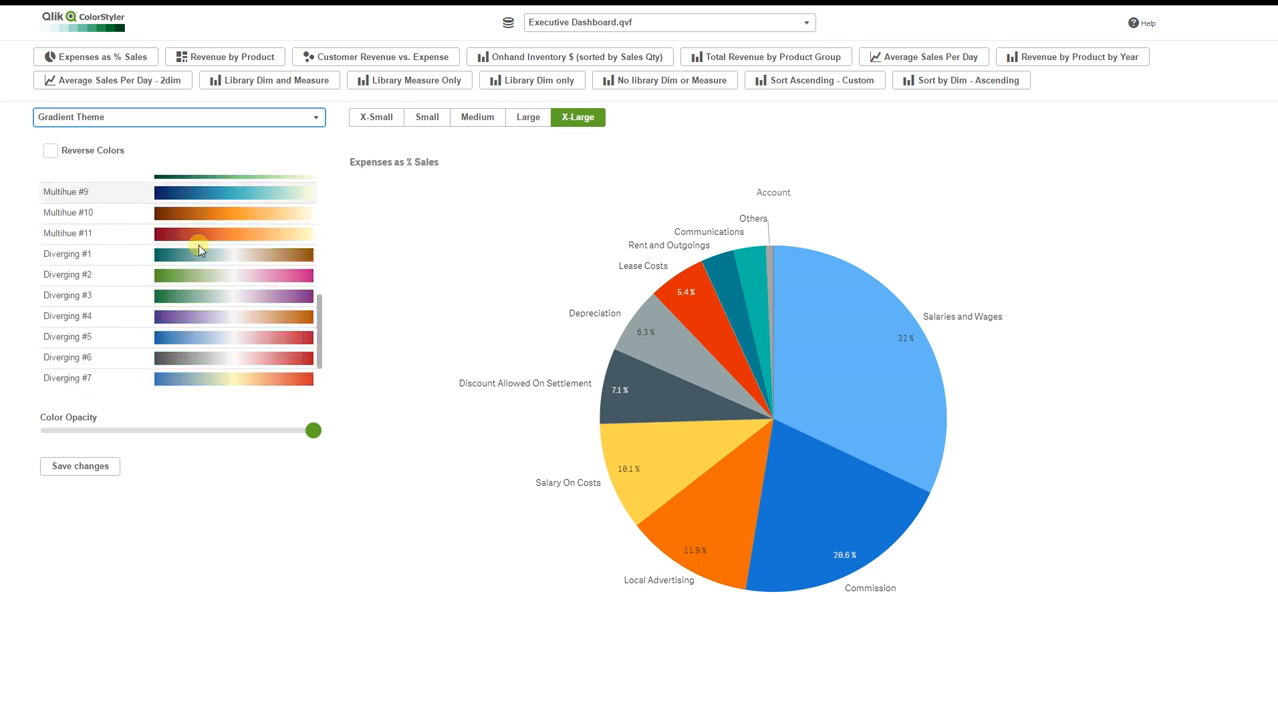
pyautogui.scroll(5, 190, 245)
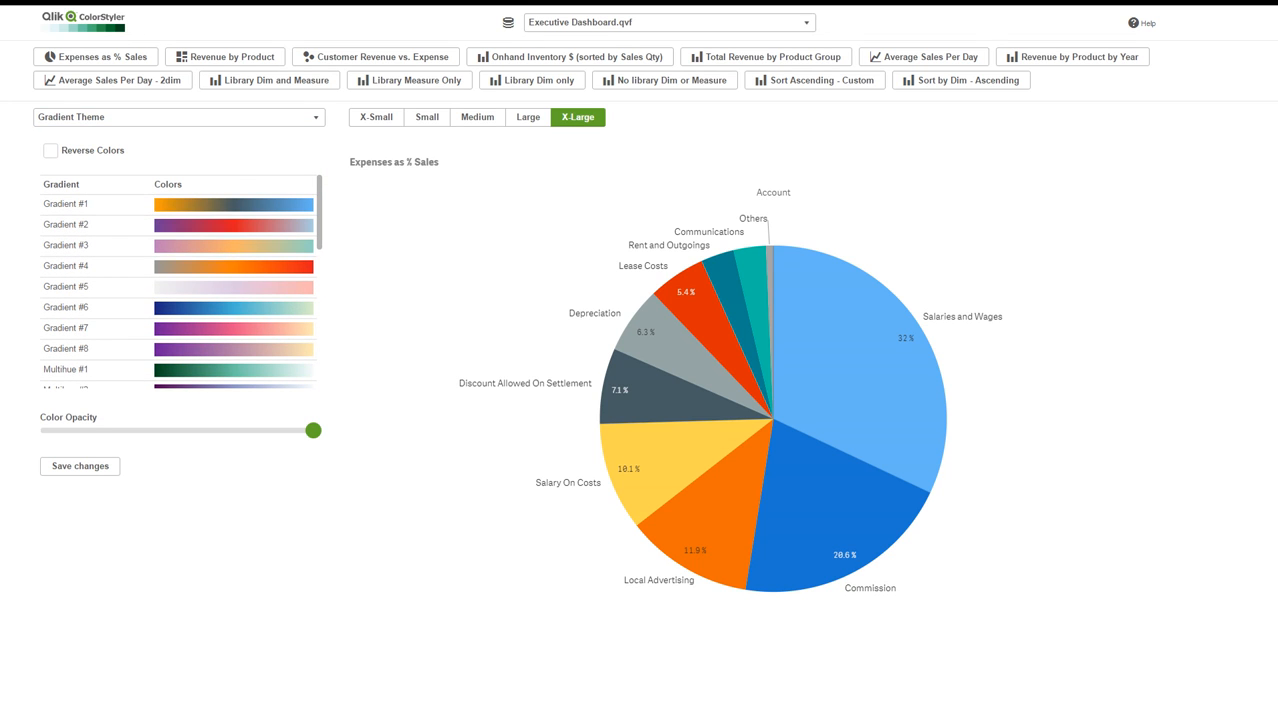
# Switch to themes.js in Notepad++, maximize the window, and highlight the Default Palette's array of hex colors.
pyautogui.moveTo(0, 96); pyautogui.dragTo(659, 76)
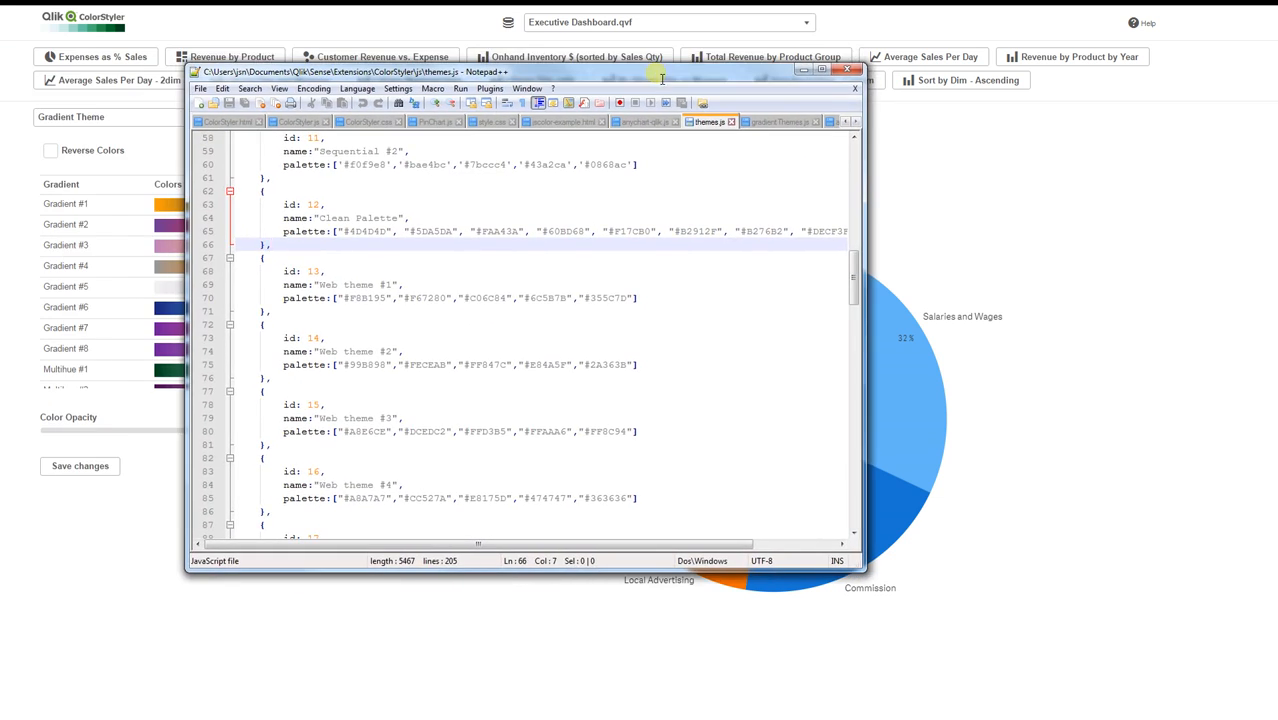
pyautogui.doubleClick(659, 76)
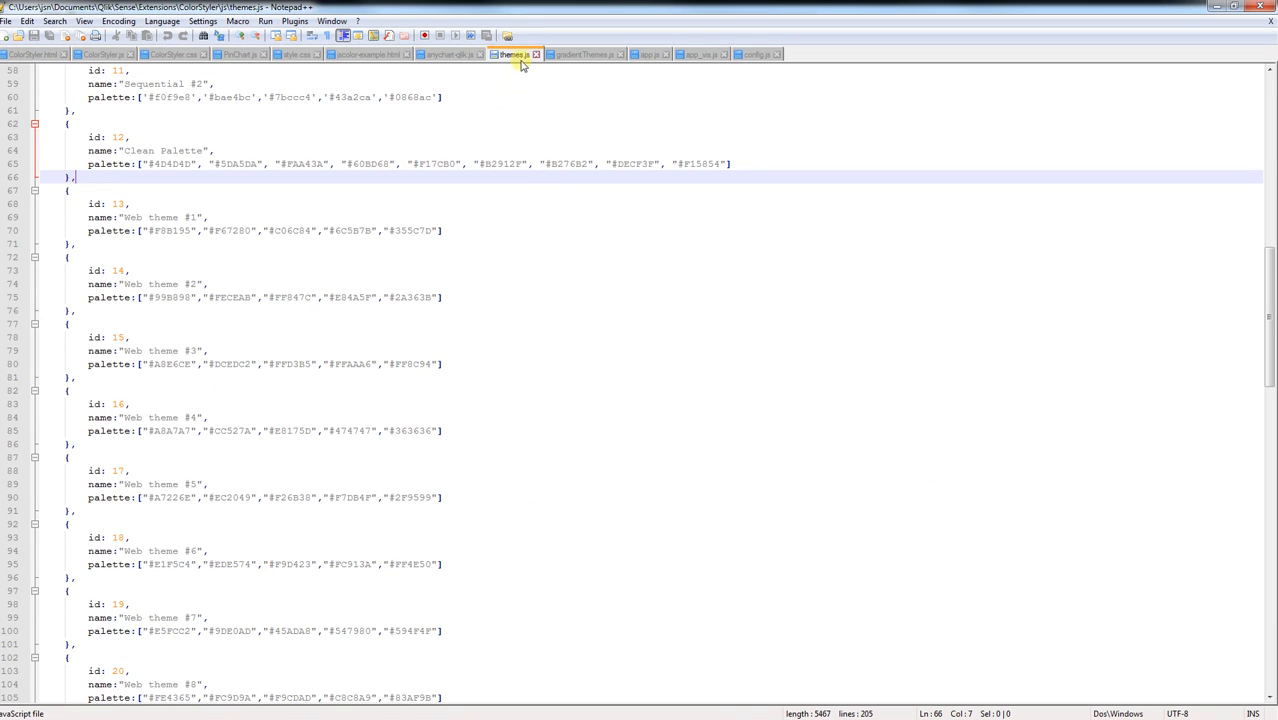
pyautogui.scroll(19, 365, 229)
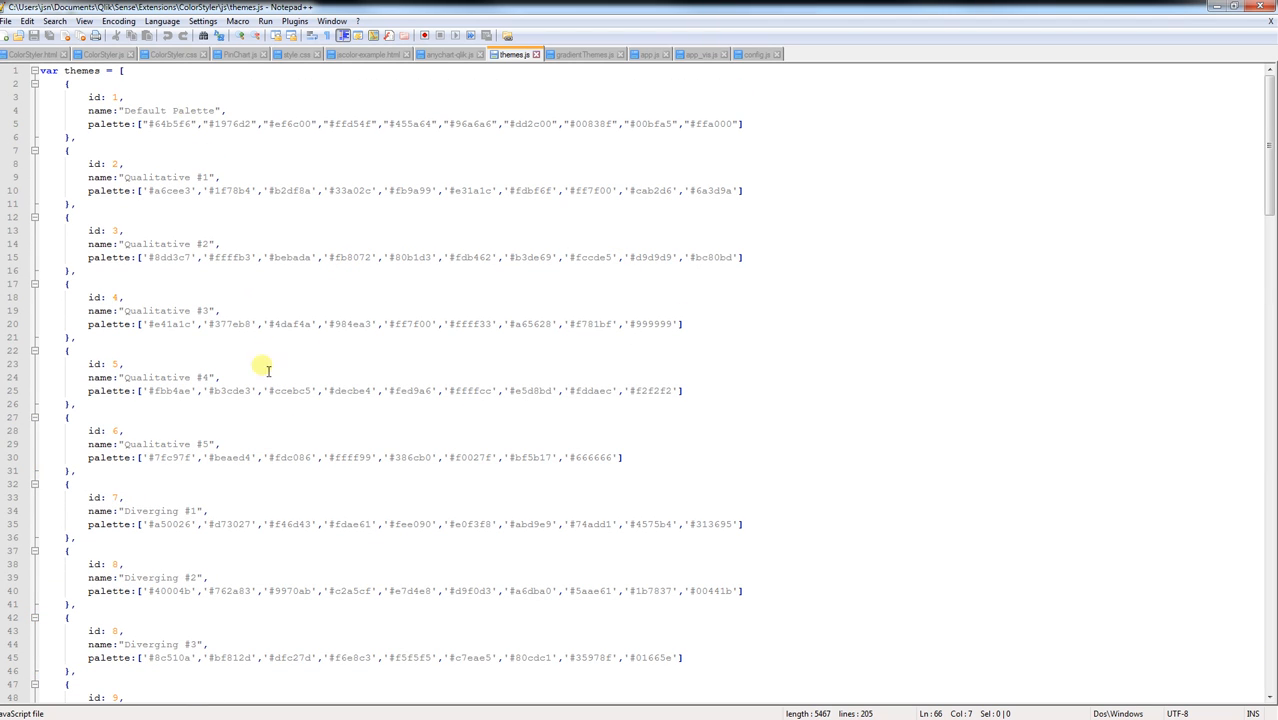
pyautogui.click(137, 123)
pyautogui.moveTo(76, 138); pyautogui.dragTo(40, 89)
pyautogui.moveTo(139, 124); pyautogui.dragTo(752, 128)
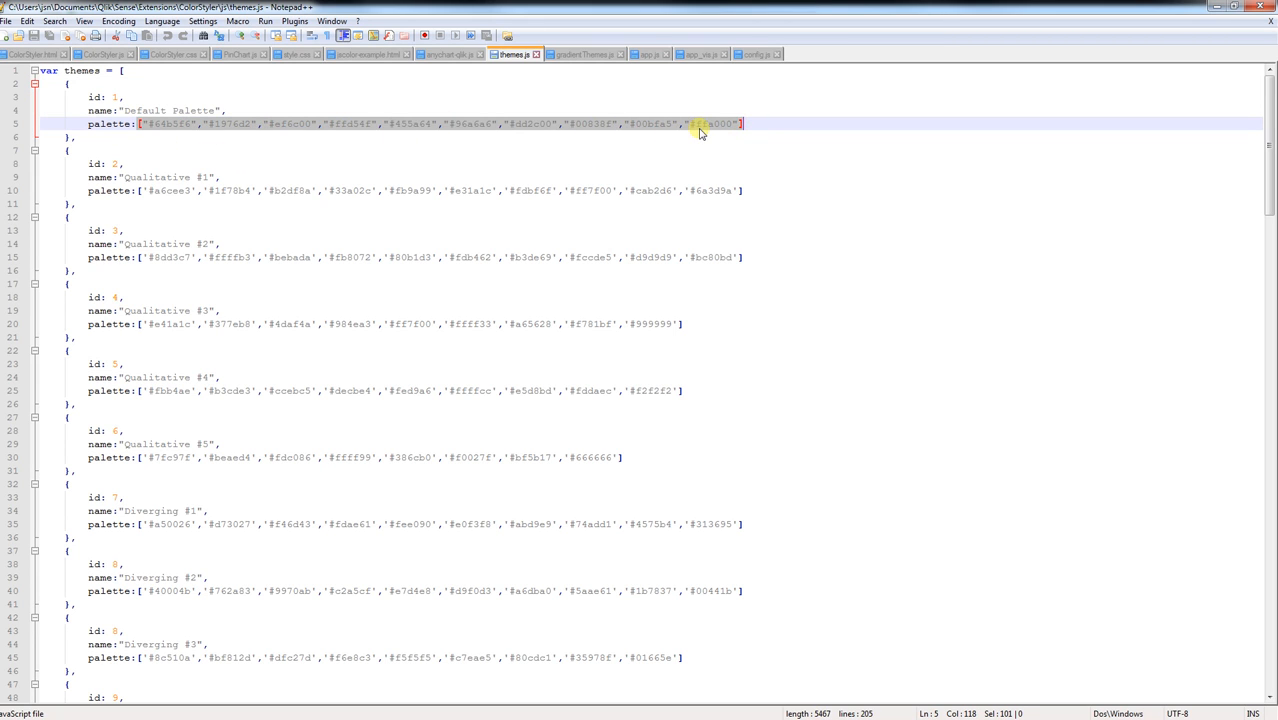
# View gradientThemes.js and highlight the color array of Gradient #1 and the full Gradient #8 entry.
pyautogui.click(585, 55)
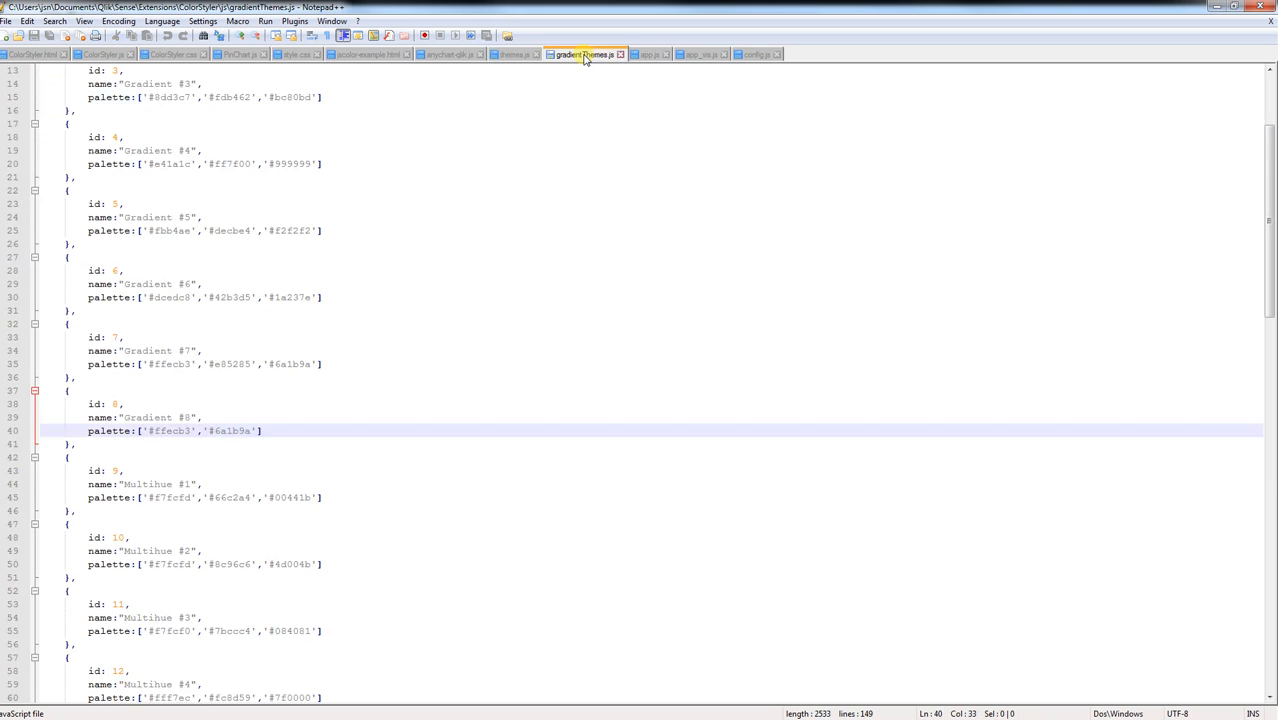
pyautogui.scroll(4, 290, 212)
pyautogui.click(208, 161)
pyautogui.moveTo(142, 124); pyautogui.dragTo(318, 124)
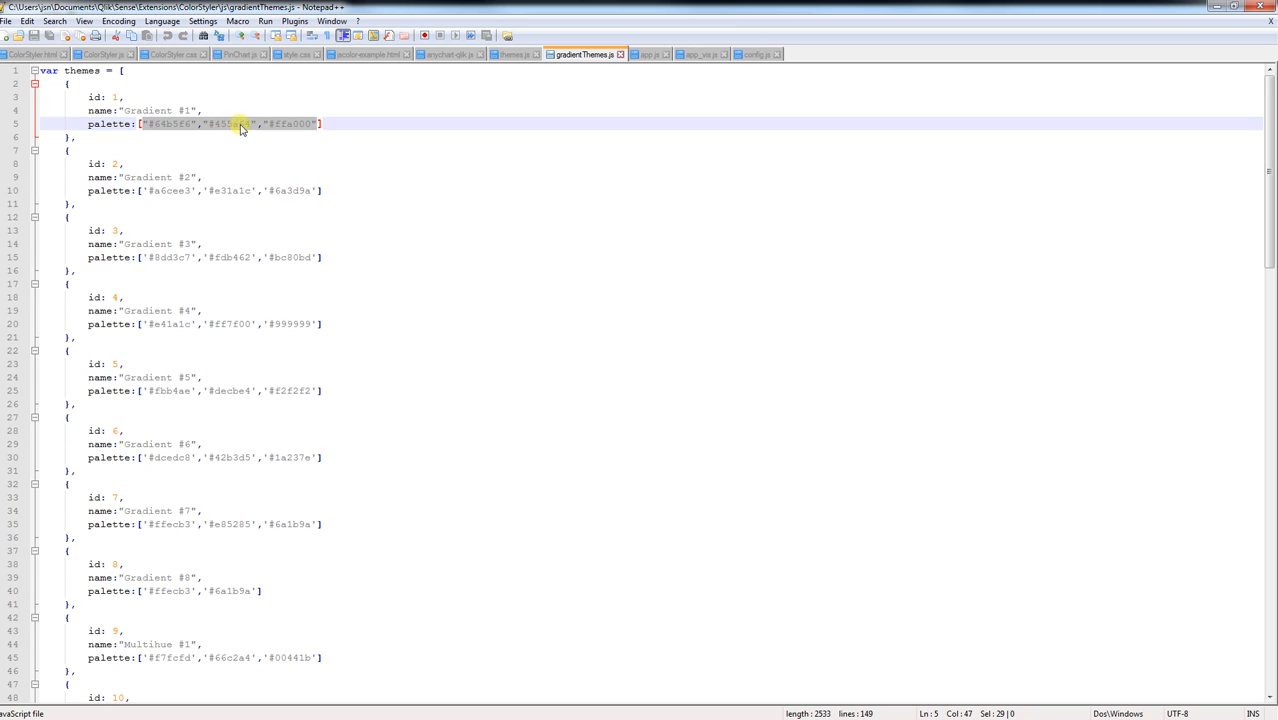
pyautogui.moveTo(263, 591); pyautogui.dragTo(137, 591)
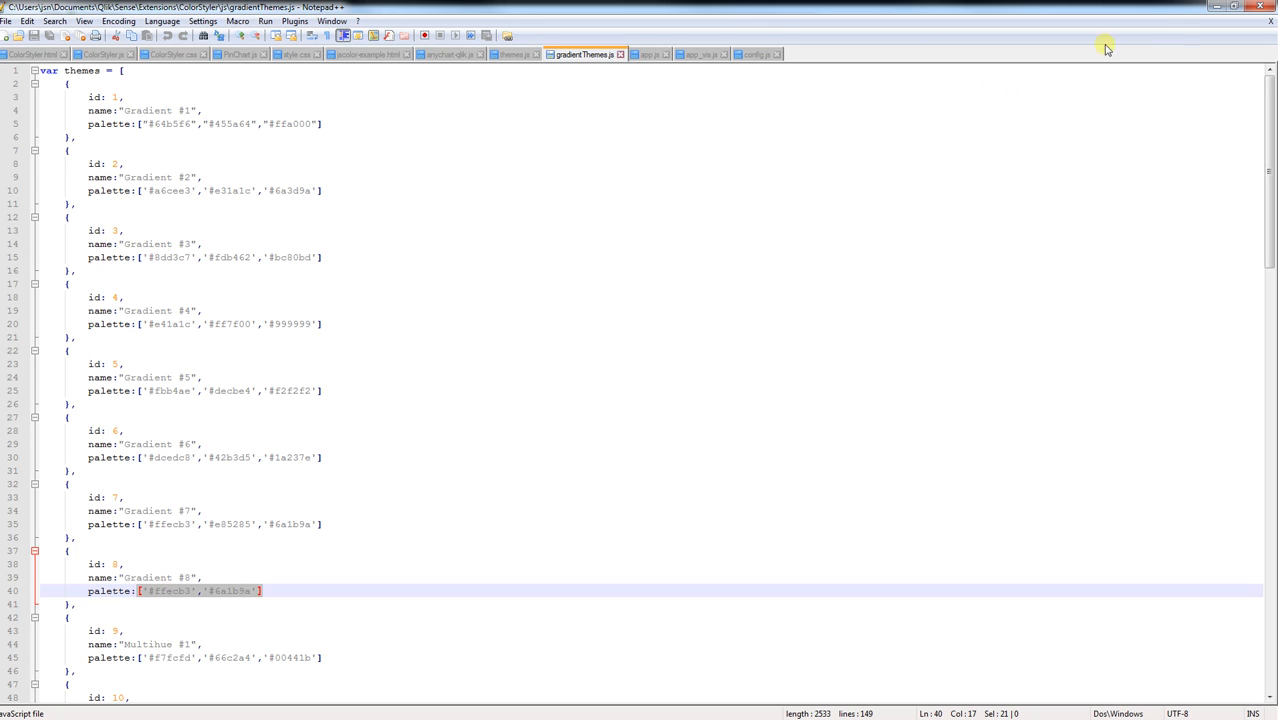
pyautogui.moveTo(84, 604); pyautogui.dragTo(40, 537)
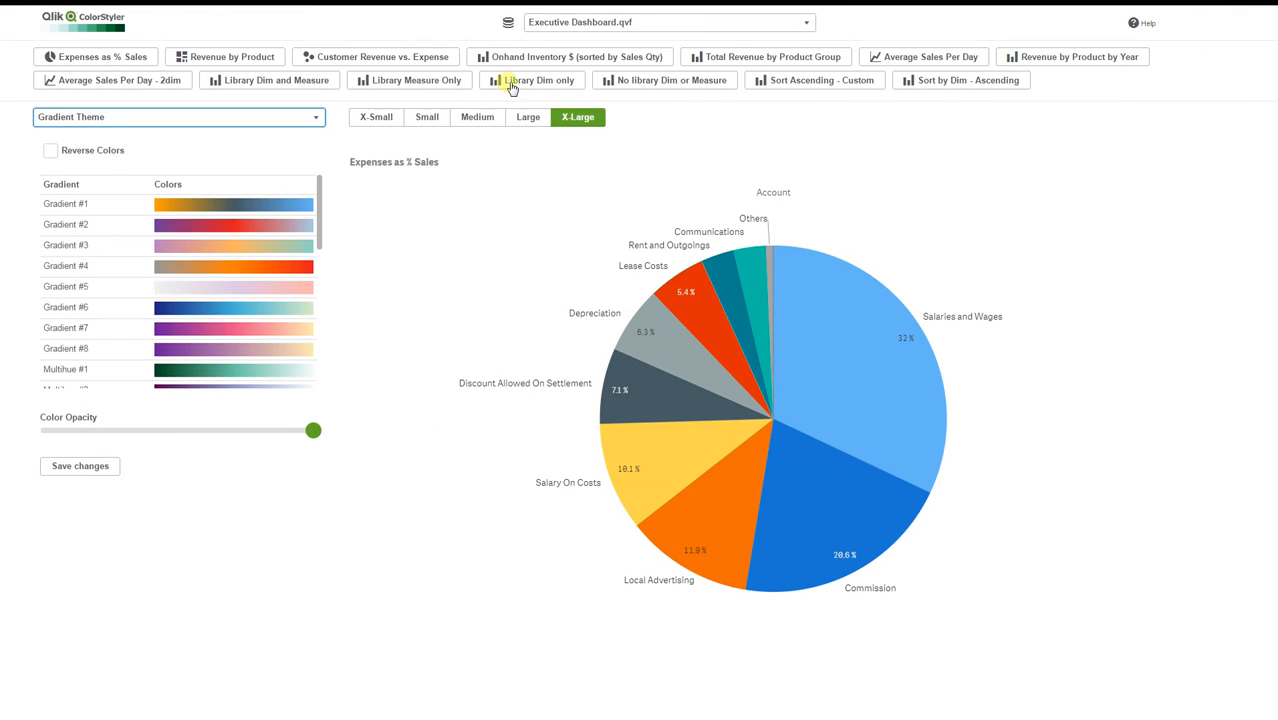
# Return to Qlik ColorStyler, look through the gradient themes down to Diverging #9, and open the help information.
pyautogui.scroll(-6, 115, 275)
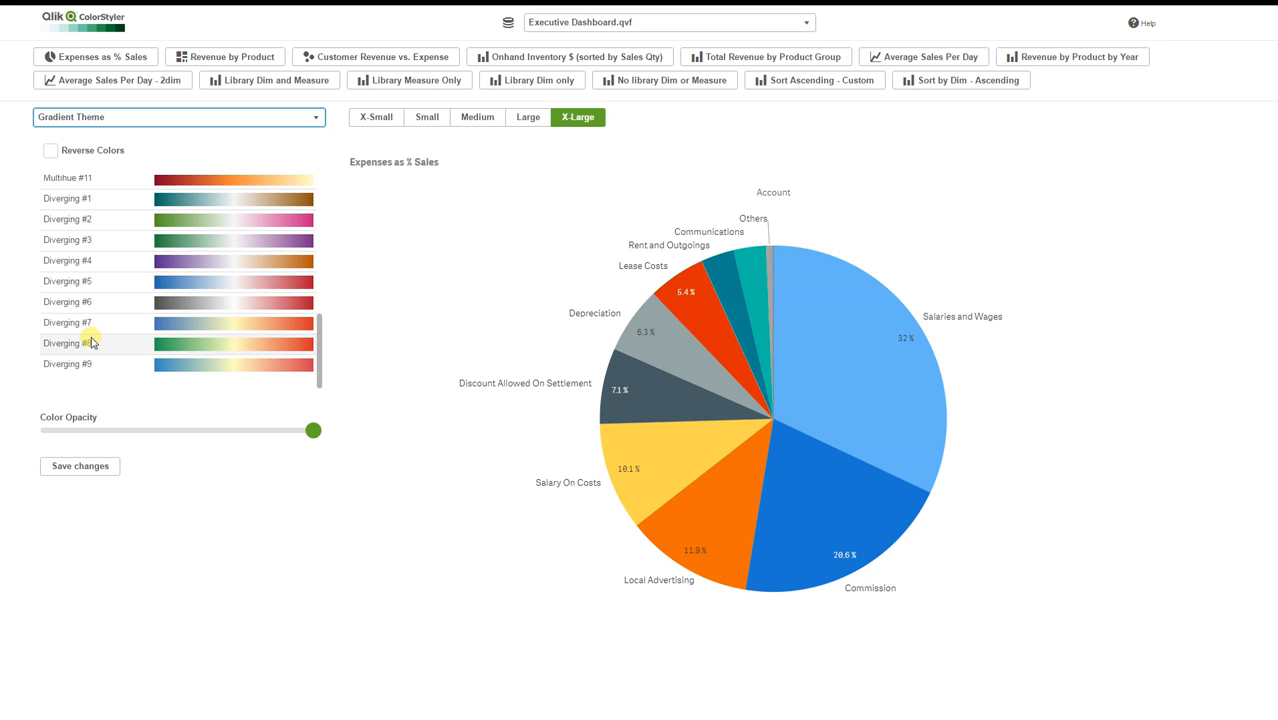
pyautogui.moveTo(731, 276)
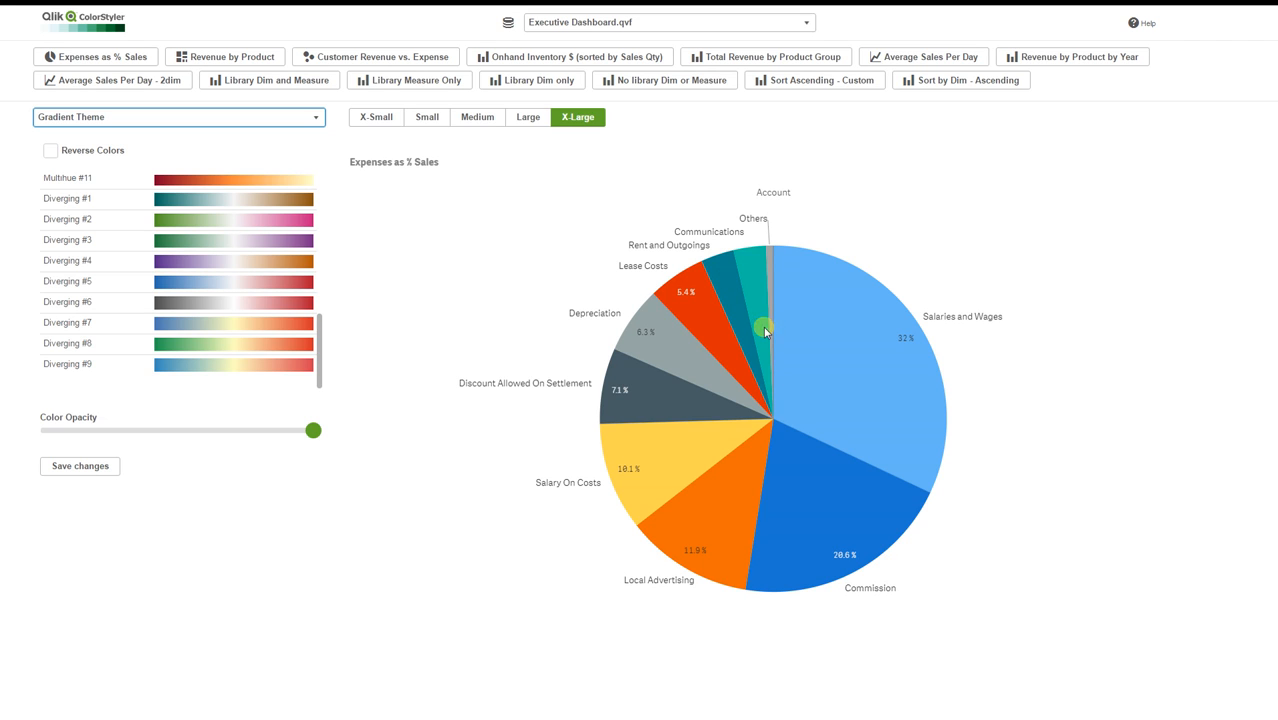
pyautogui.click(1147, 24)
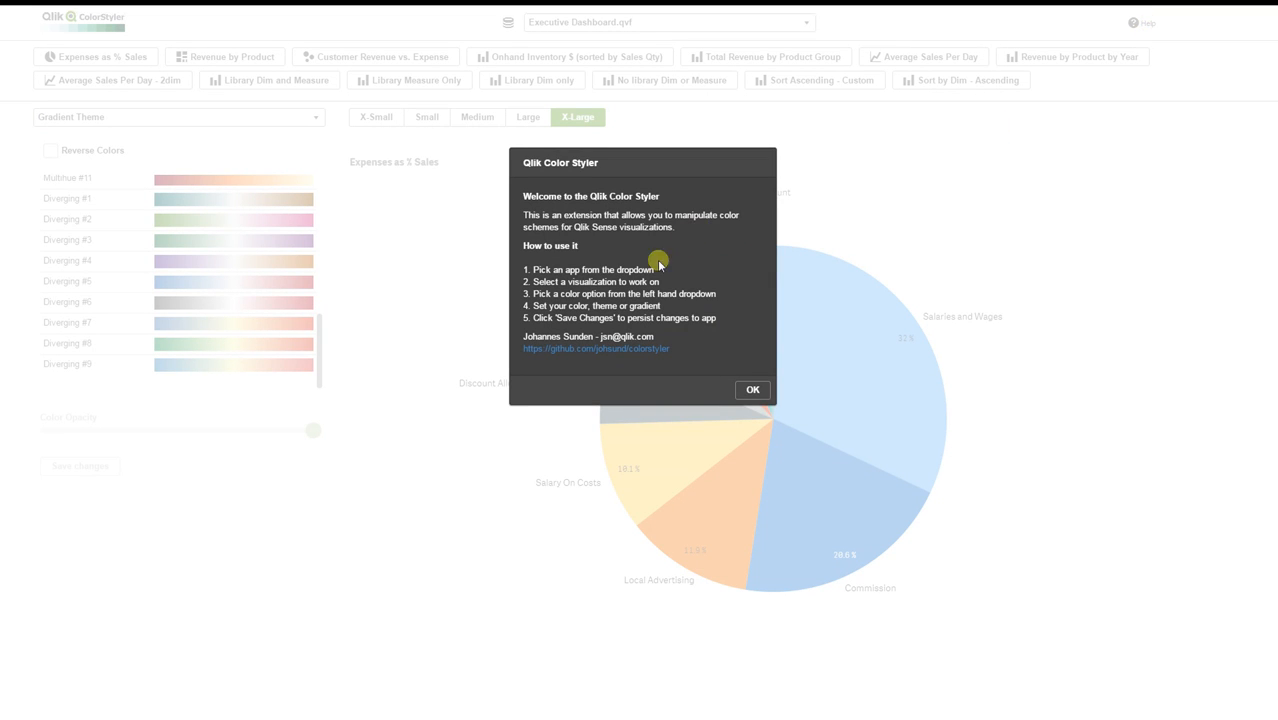